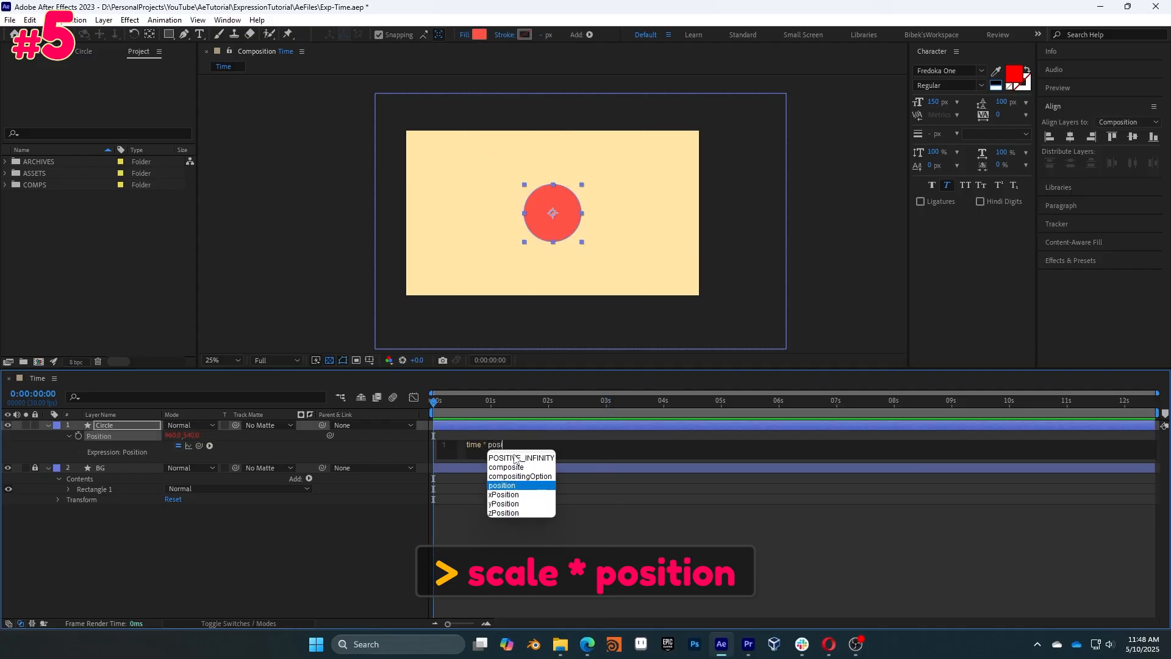
- Apply the expression time * position to the Circle layer's Position and preview the animation
left_click(537, 598)
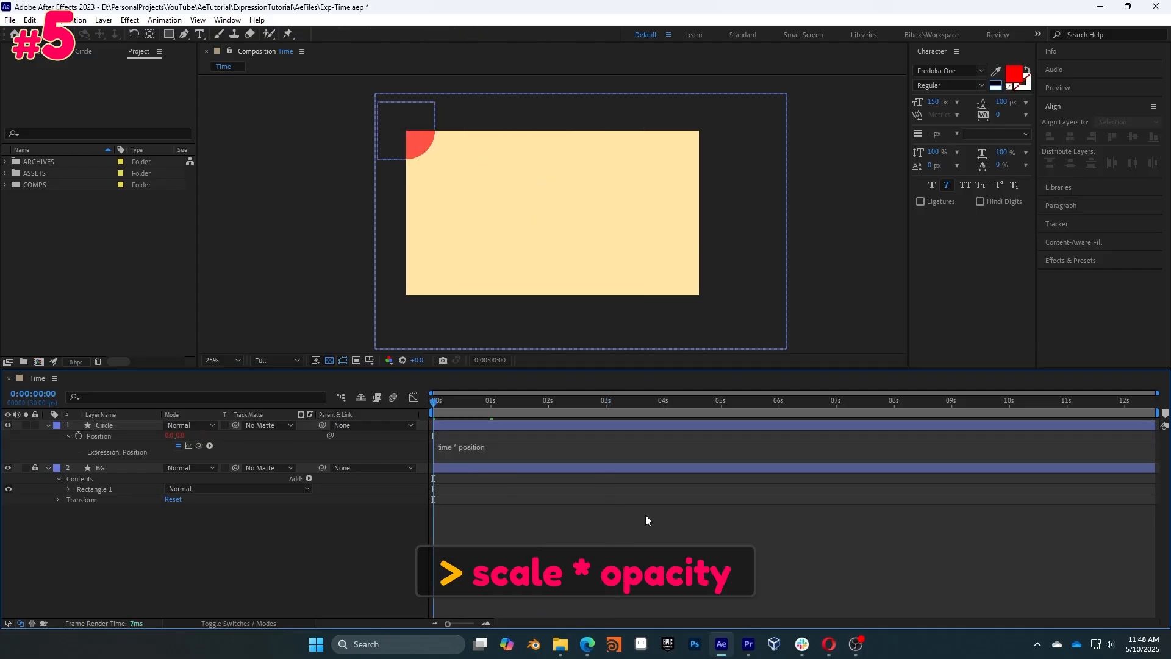
key("space")
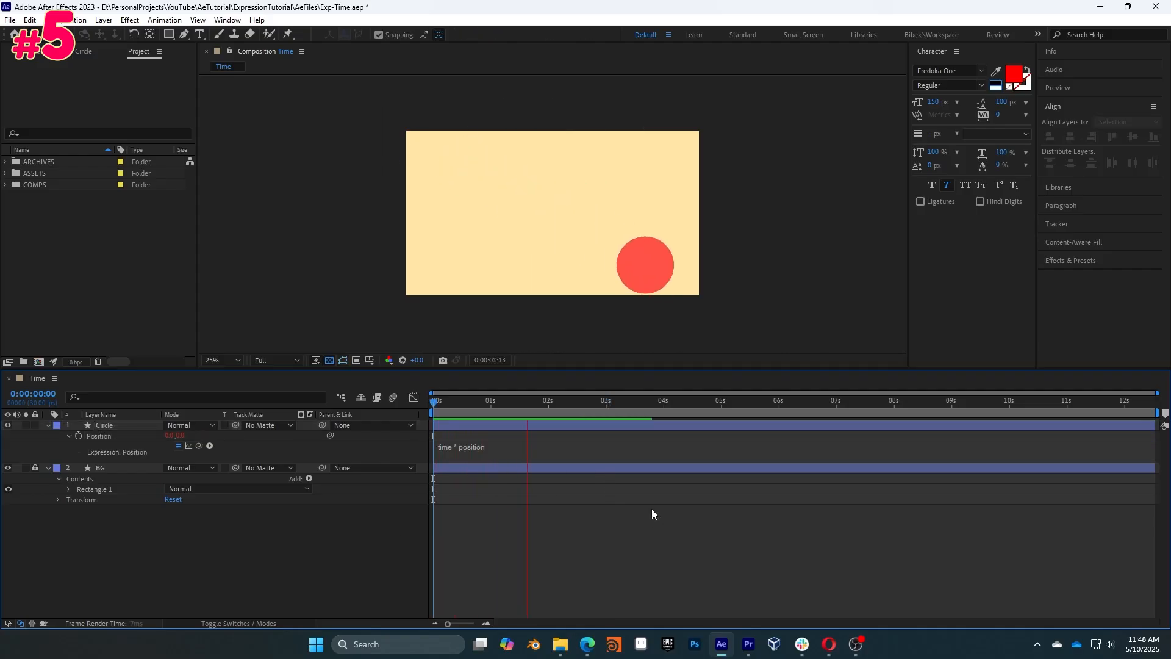
left_click(515, 448)
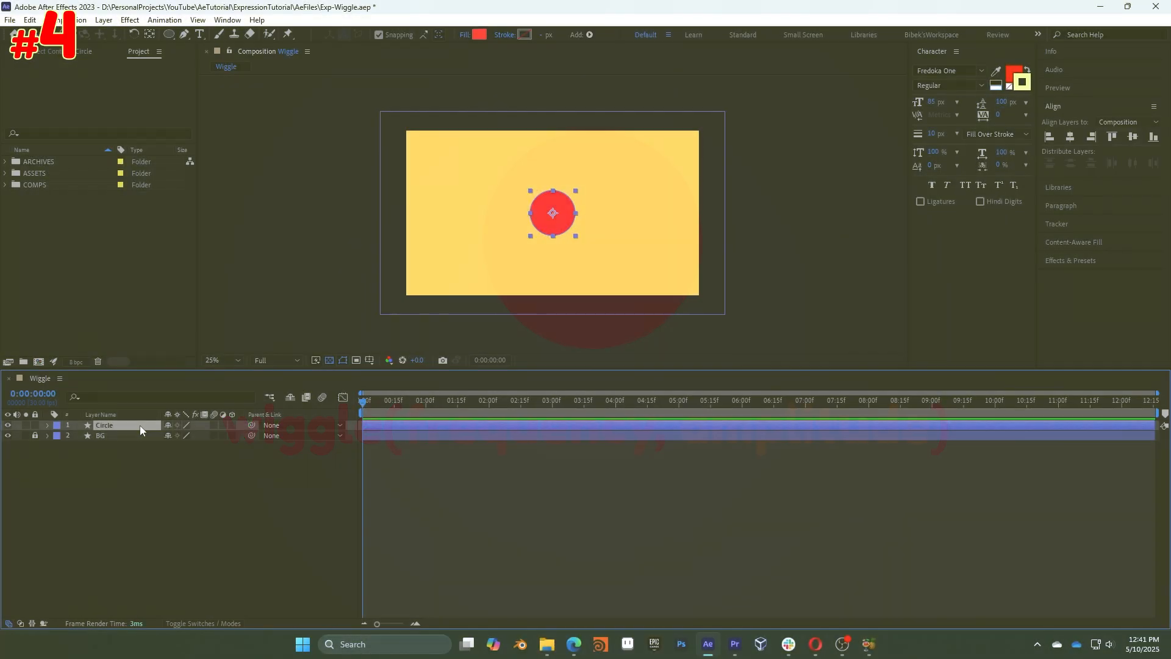
- Add the expression wiggle(2, 20) to the Circle layer's Position in the Wiggle composition and preview the motion
key("p")
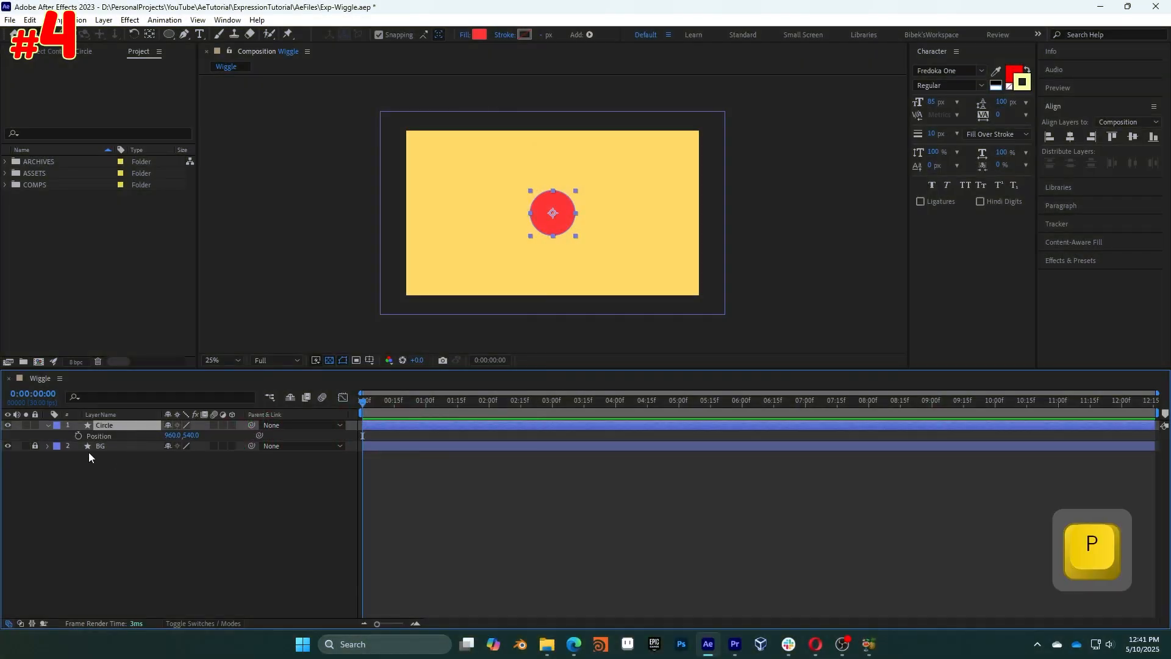
left_click(81, 436, "alt")
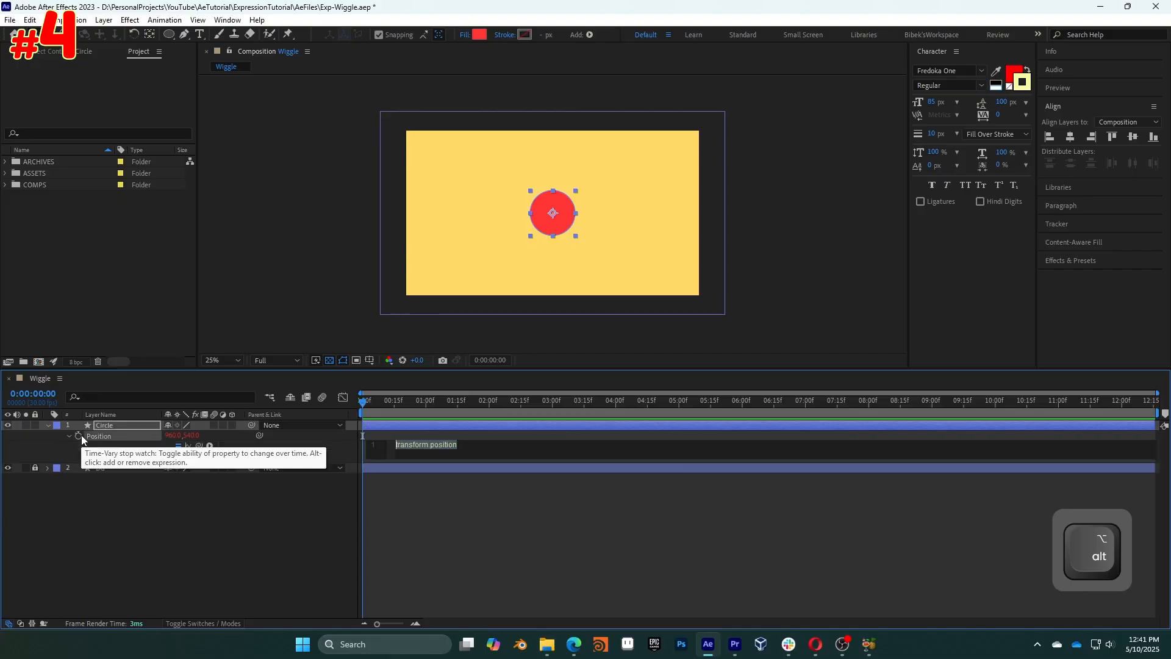
type("wiggle")
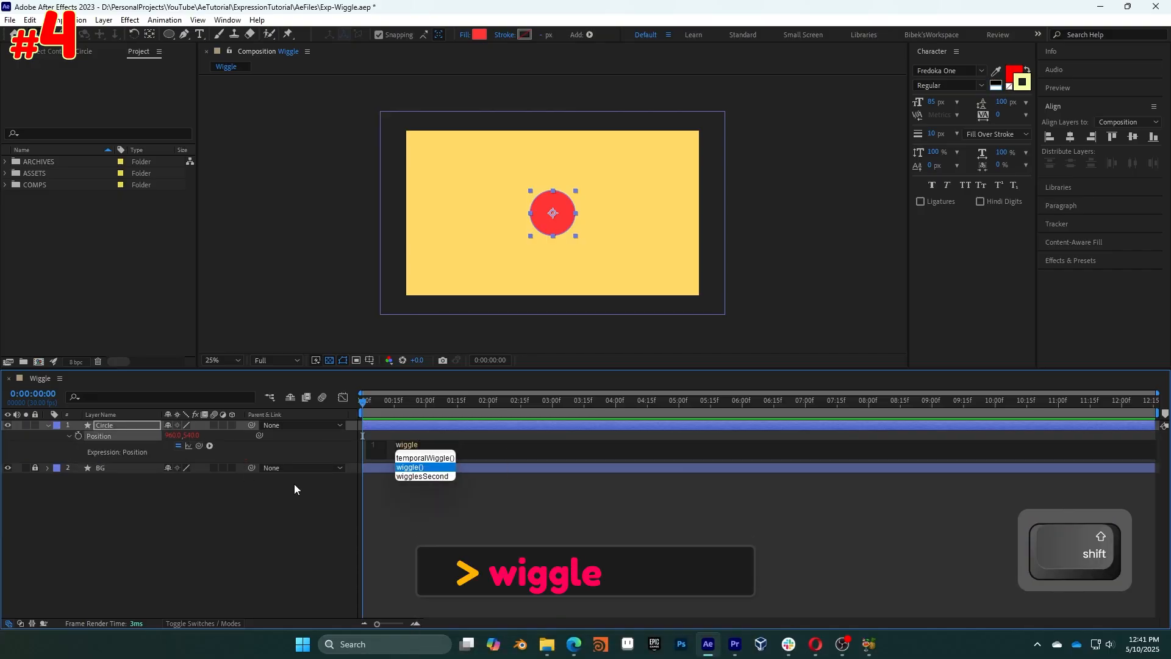
type("(")
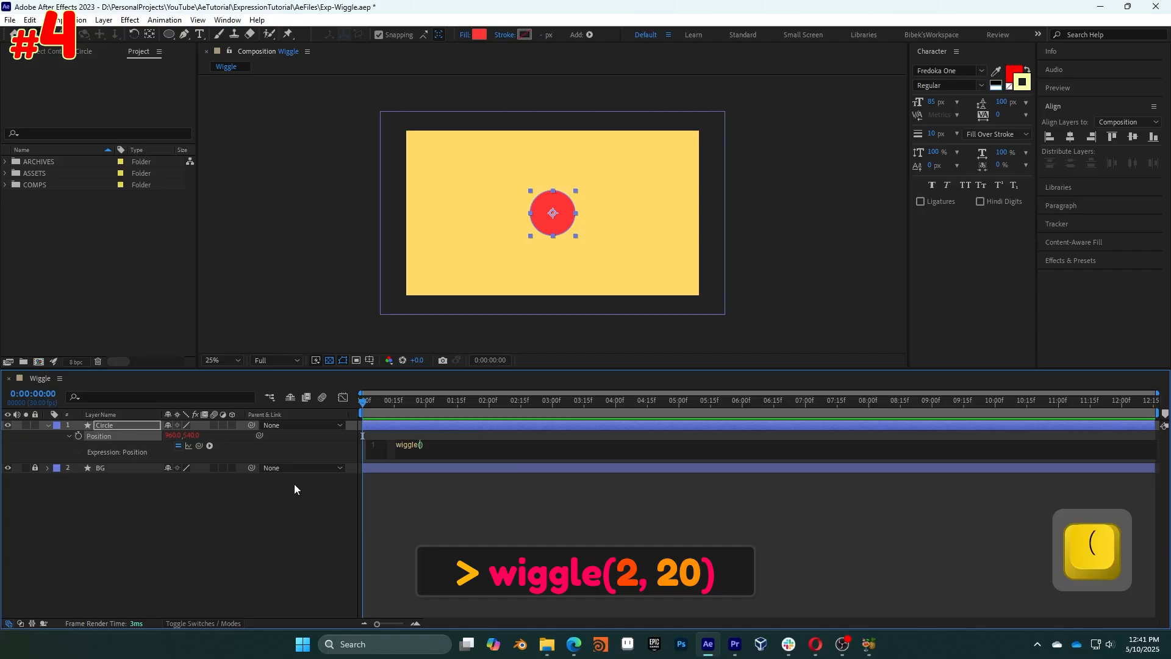
type("2")
type(",")
type(" 20")
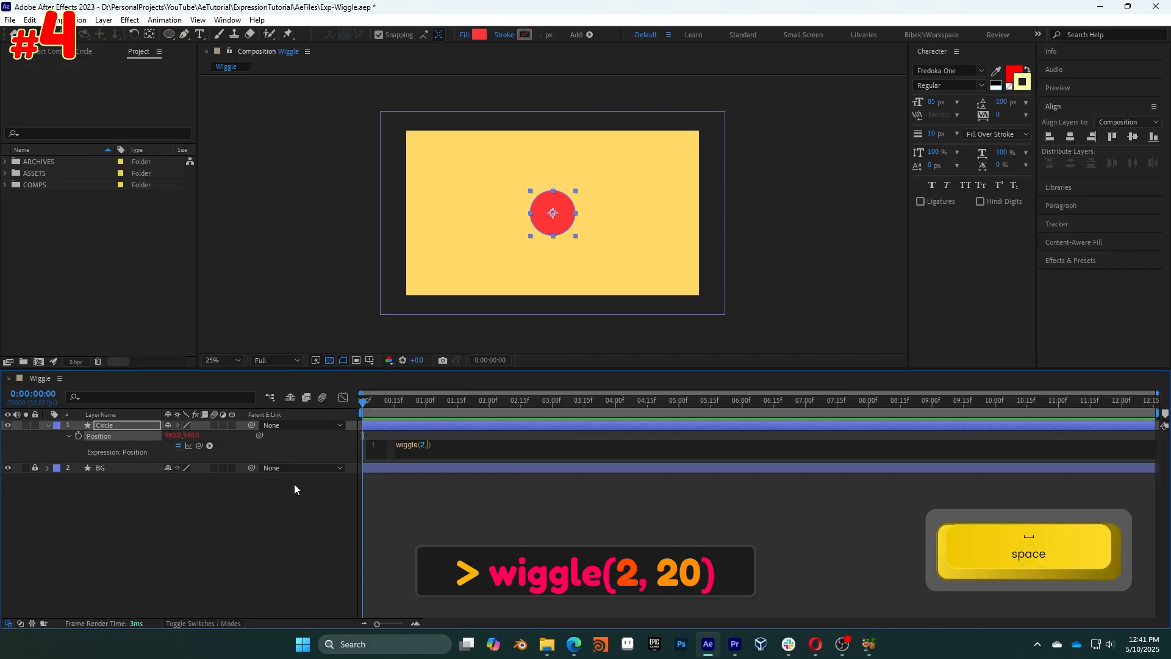
left_click(296, 489)
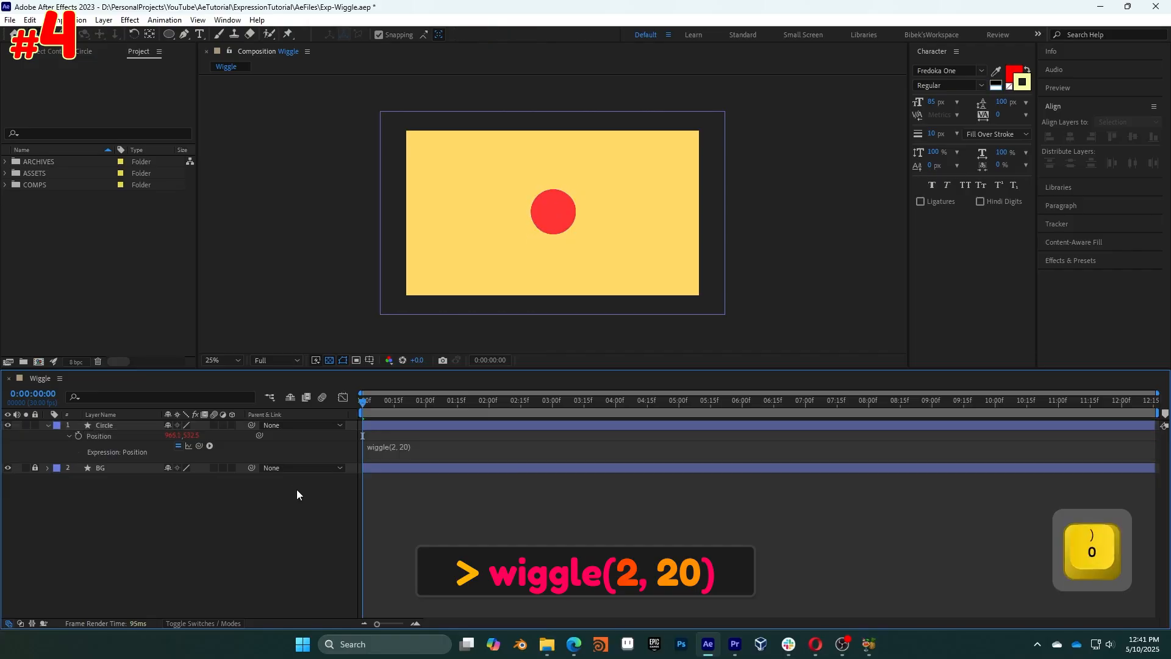
key("space")
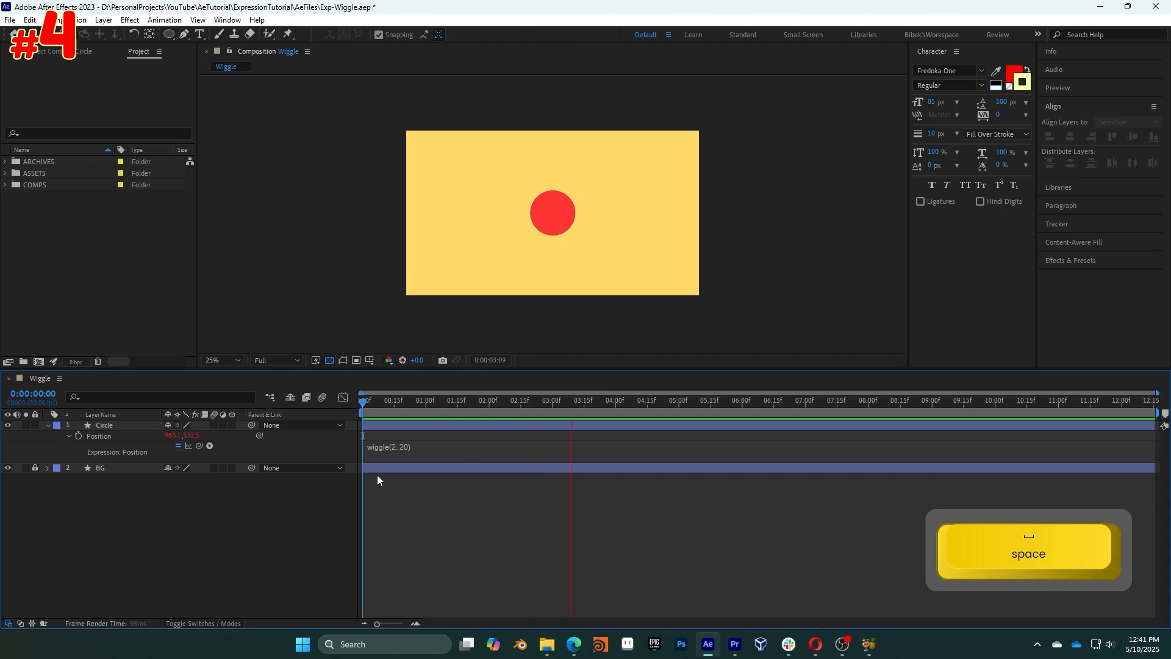
key("space")
- Change the Circle's Position expression to wiggle(20, 500) and preview the motion
left_click(448, 451)
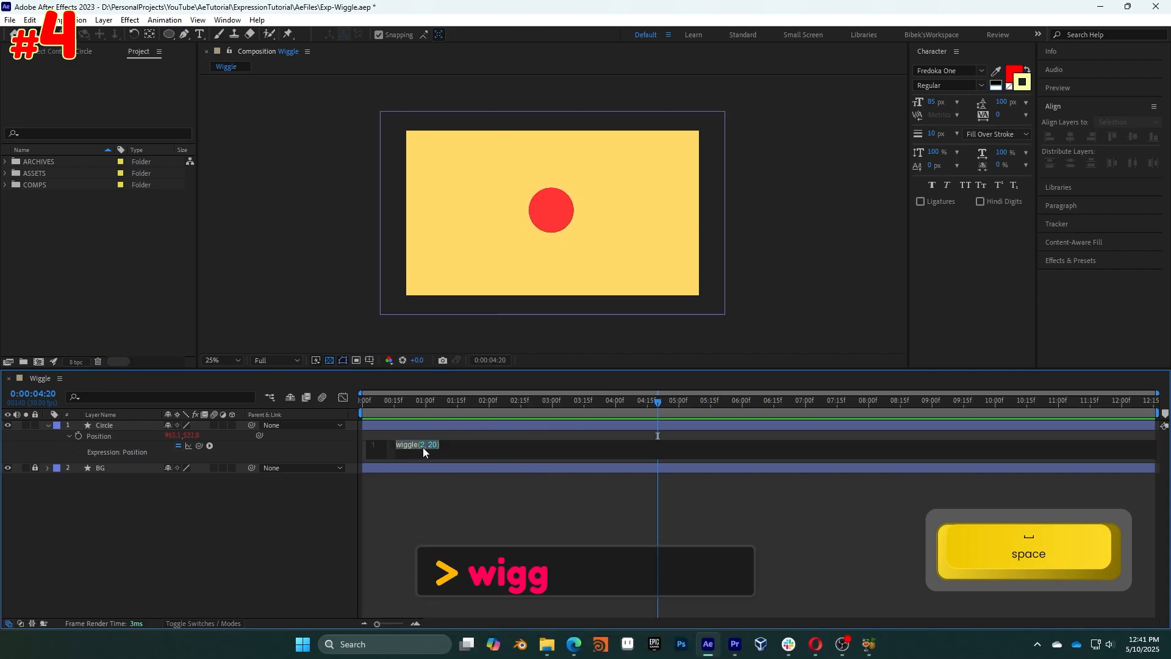
type("0")
key("Right")
key("Right")
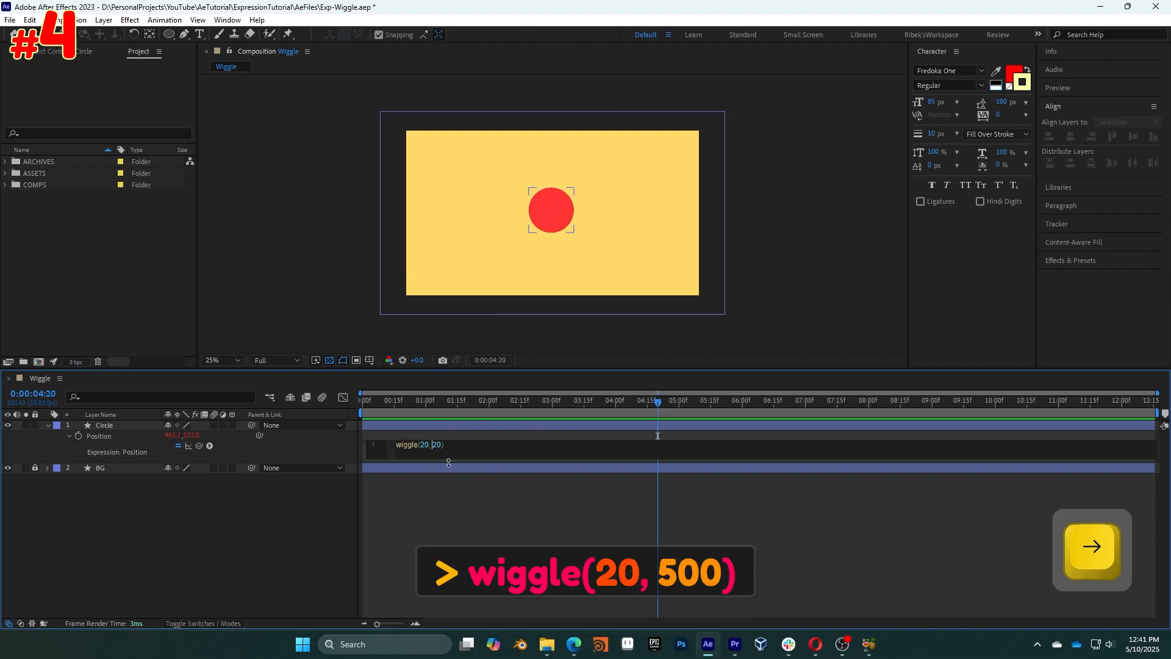
key("shift+Right")
type("50")
left_click(504, 562)
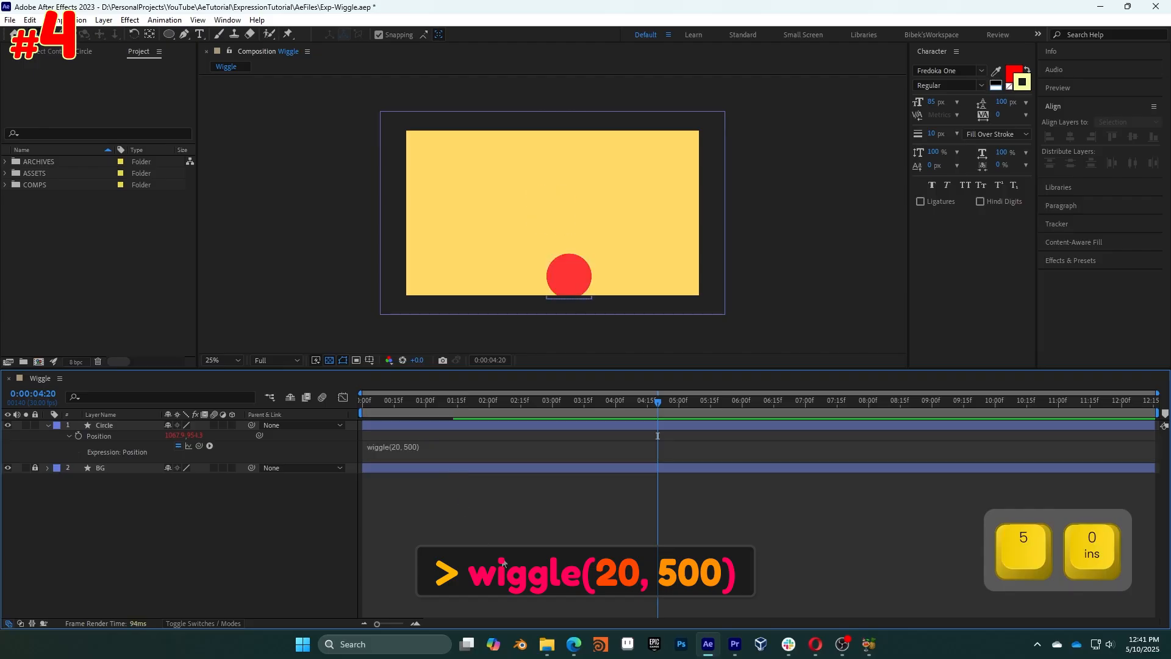
key("space")
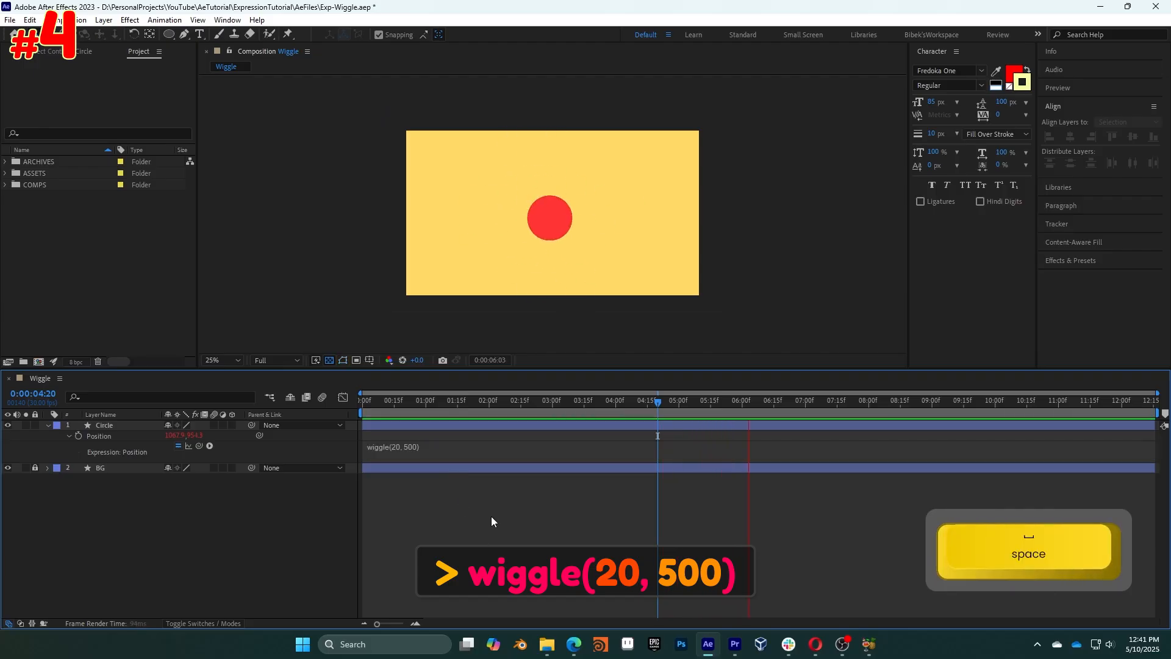
- Set the wiggle frequency in the Circle's Position expression to 0.5, keeping the amplitude at 500, and preview it
key("shift+Left")
key("shift+Left")
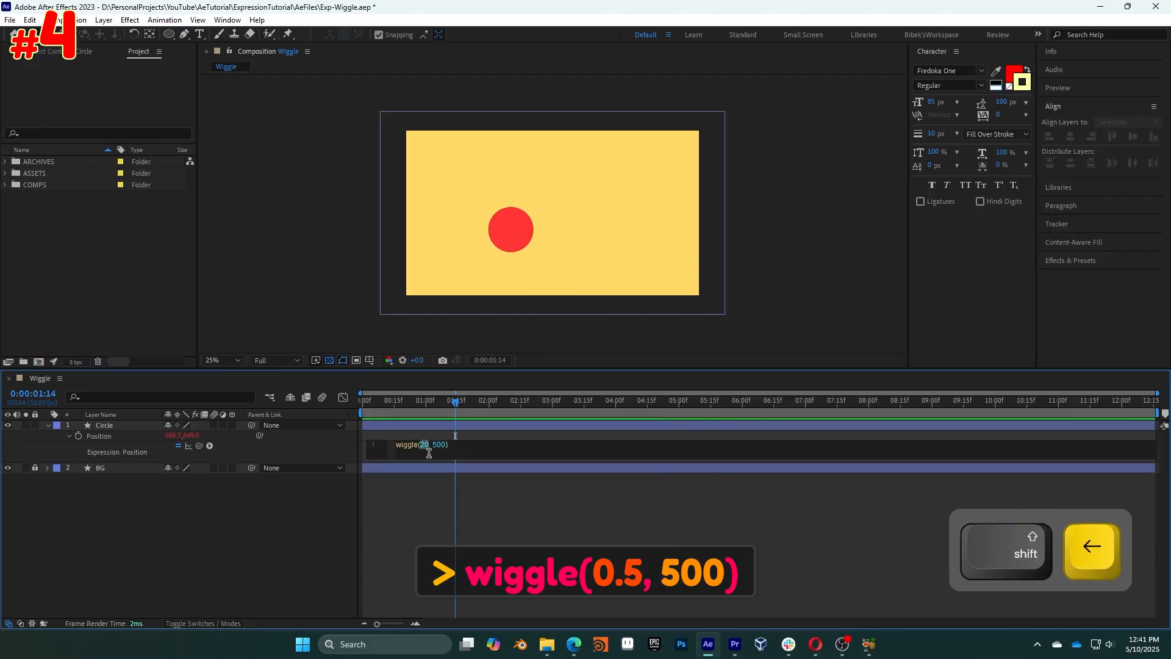
type("0.5")
key("Right")
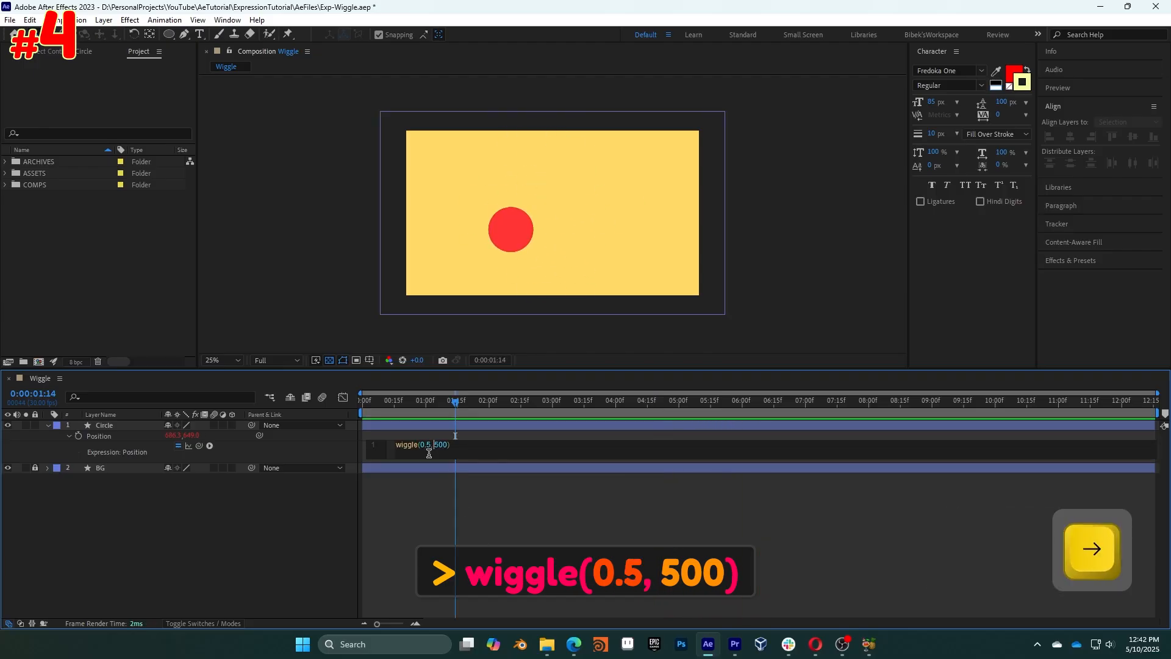
left_click(470, 522)
key("space")
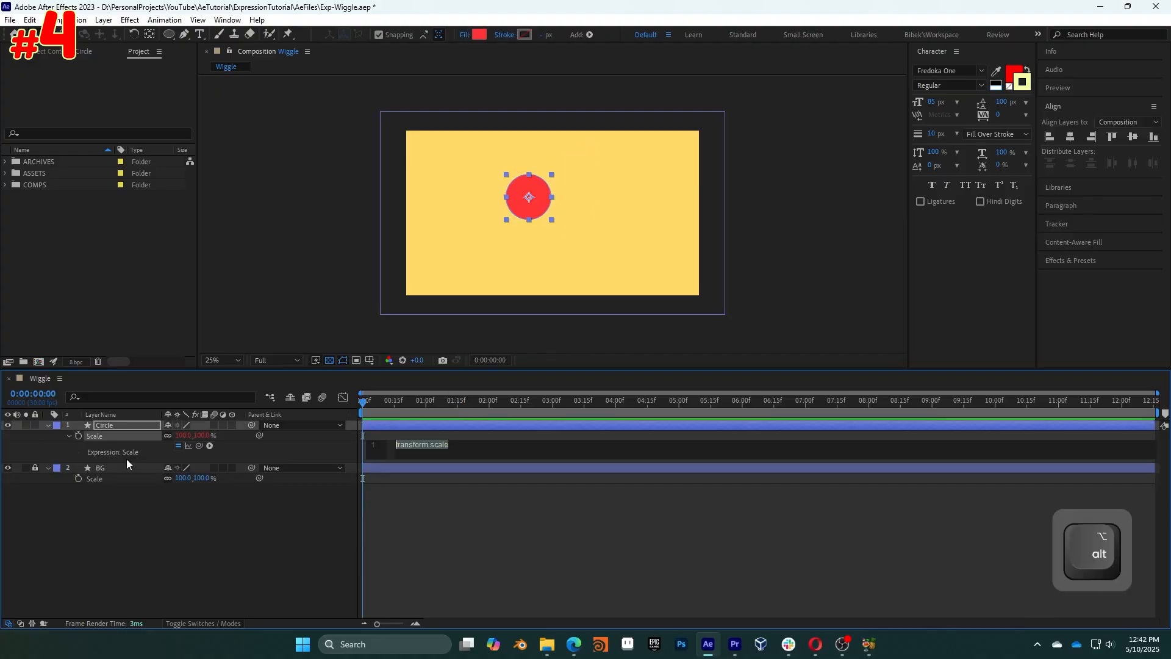
- Enter wiggle(5,20) as the Circle layer's Scale expression and preview the animation
type("wiggle(5,20")
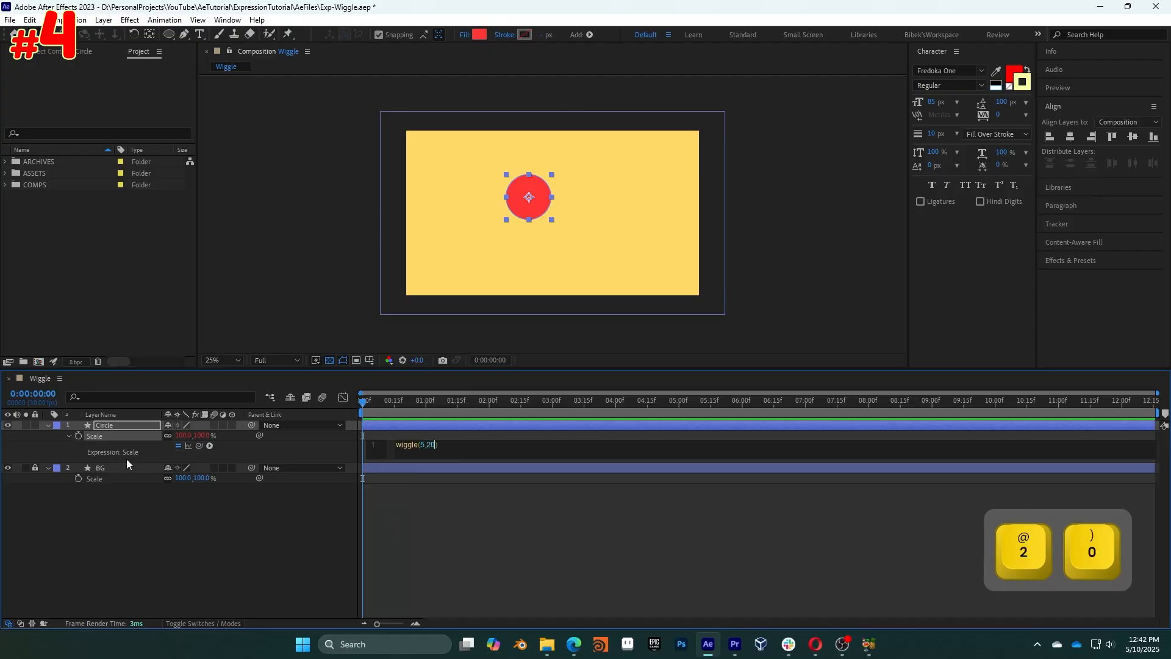
left_click(474, 546)
key("space")
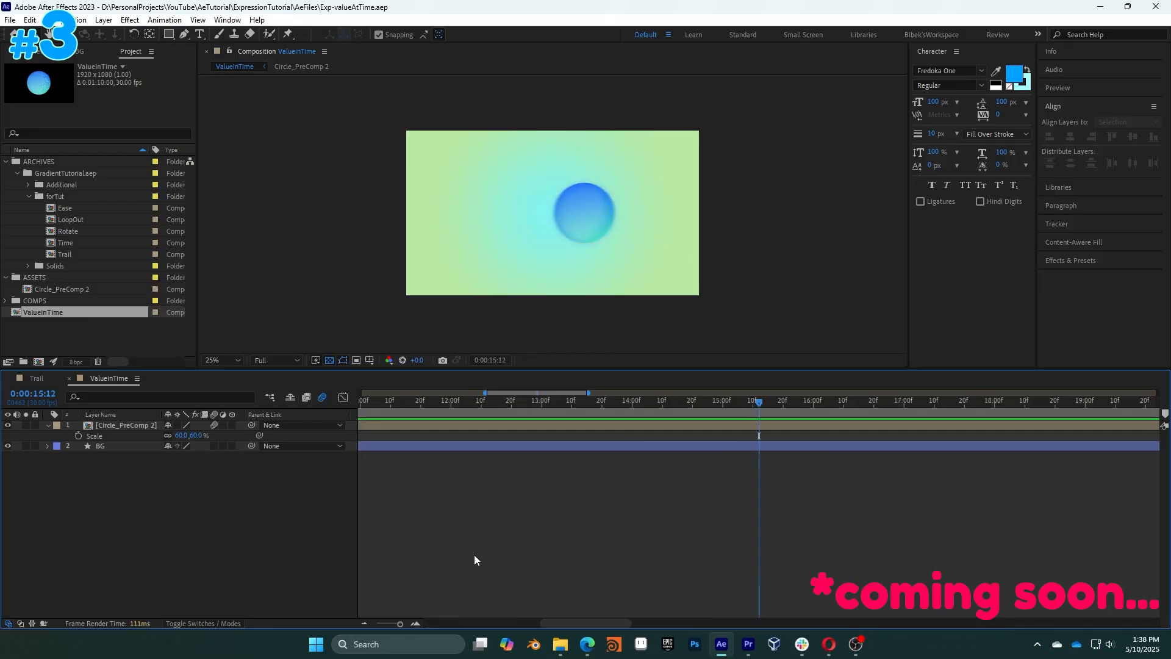
- Duplicate the Circle_PreComp 2 layer in the ValueinTime composition and rename the copy Trail-1
left_click(126, 425)
key("ctrl+d")
key("Return")
type("Tr")
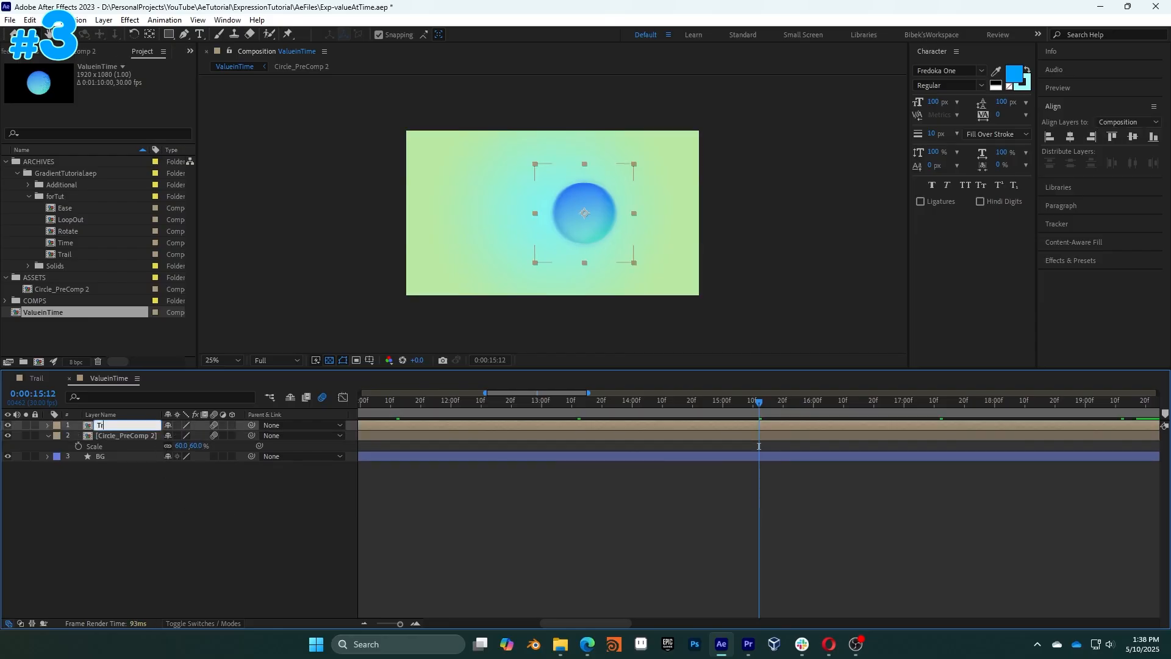
type("ail-1")
key("Return")
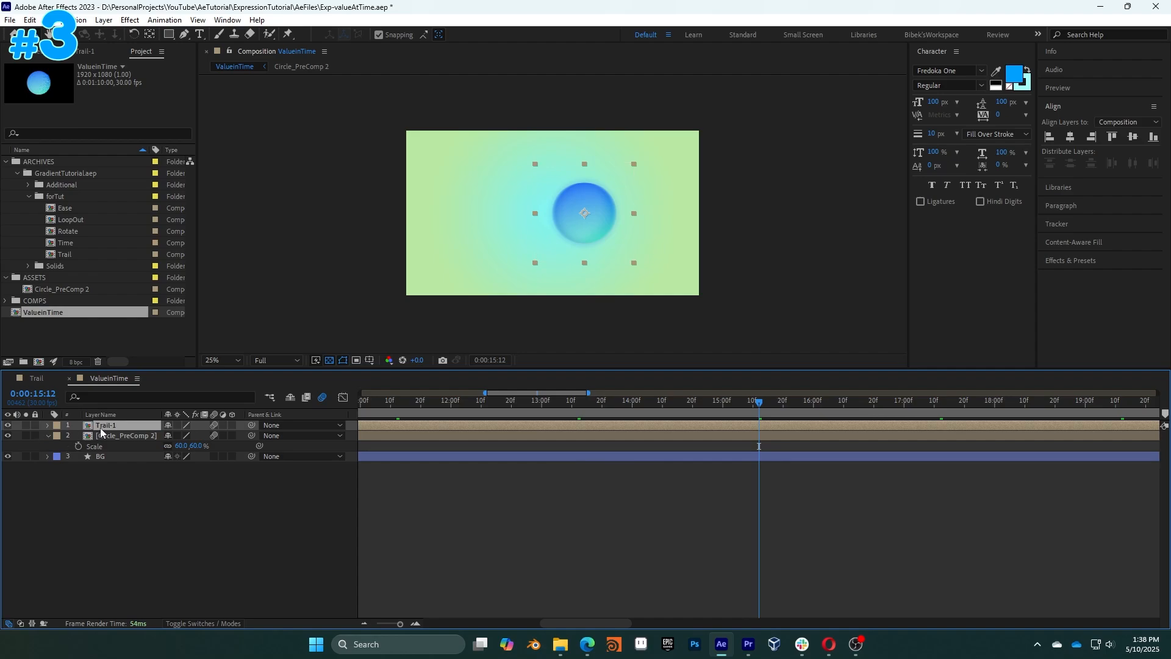
- Move the Trail-1 layer beneath the Circle_PreComp 2 layer and save the project
left_click_drag(99, 427, 101, 450)
key("ctrl+s")
- Replace the loopOut expression on Trail-1's Position with the layer reference thisComp.layer('Circle_PreComp 2')
left_click(47, 447)
left_click(57, 457)
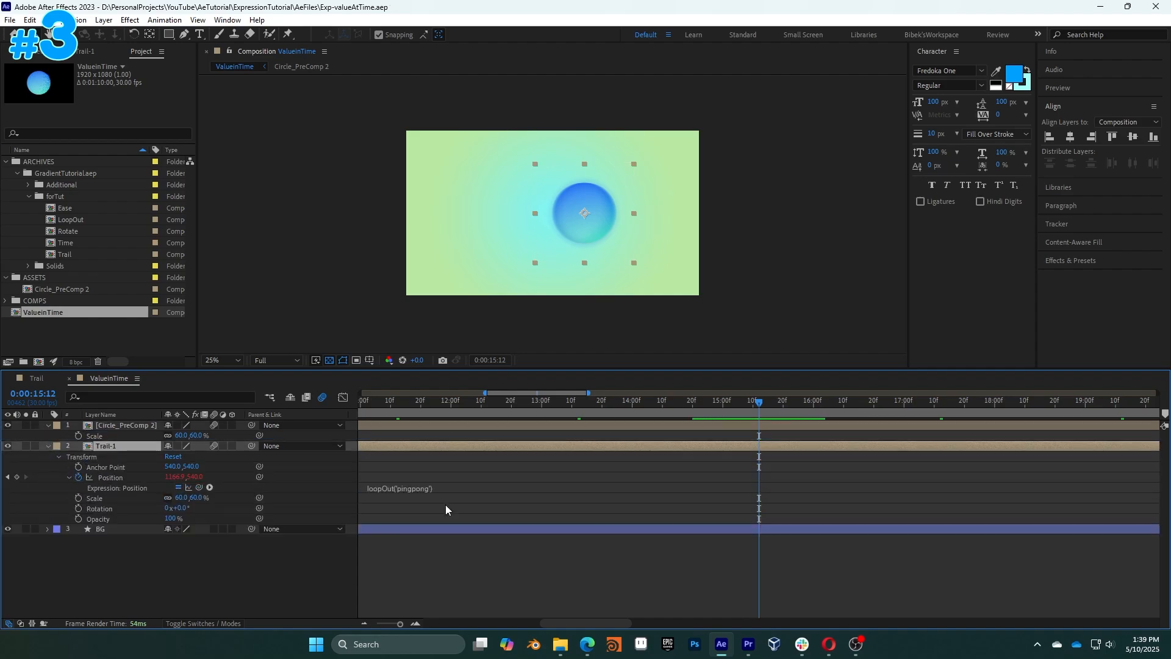
left_click(460, 491)
key("BackSpace")
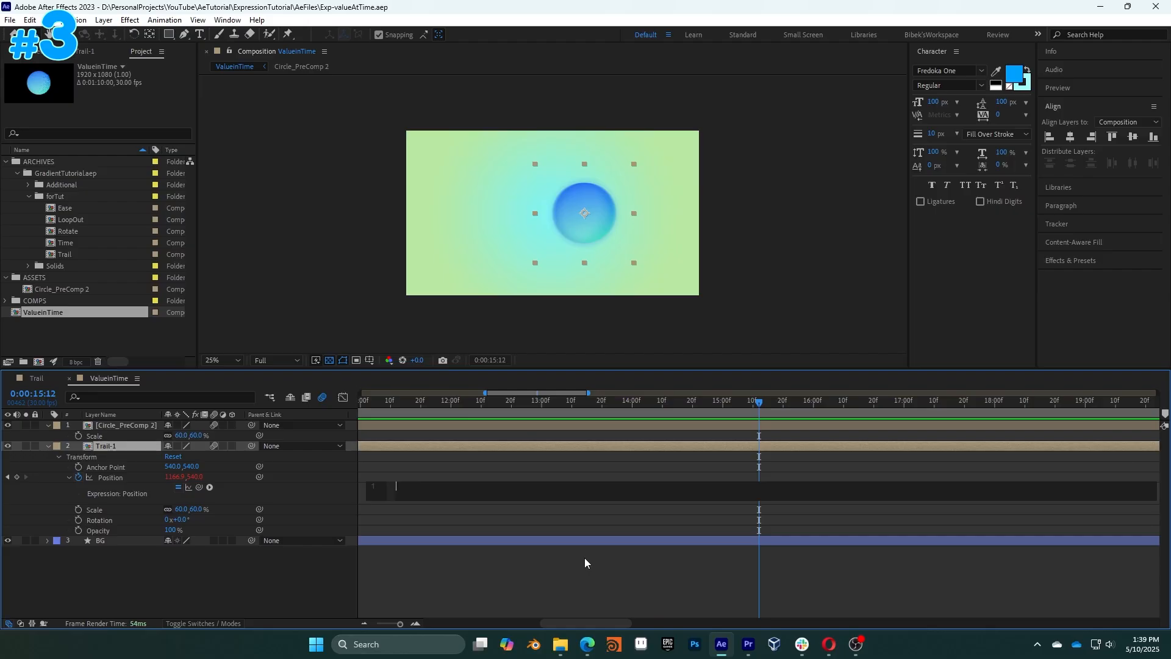
type("this")
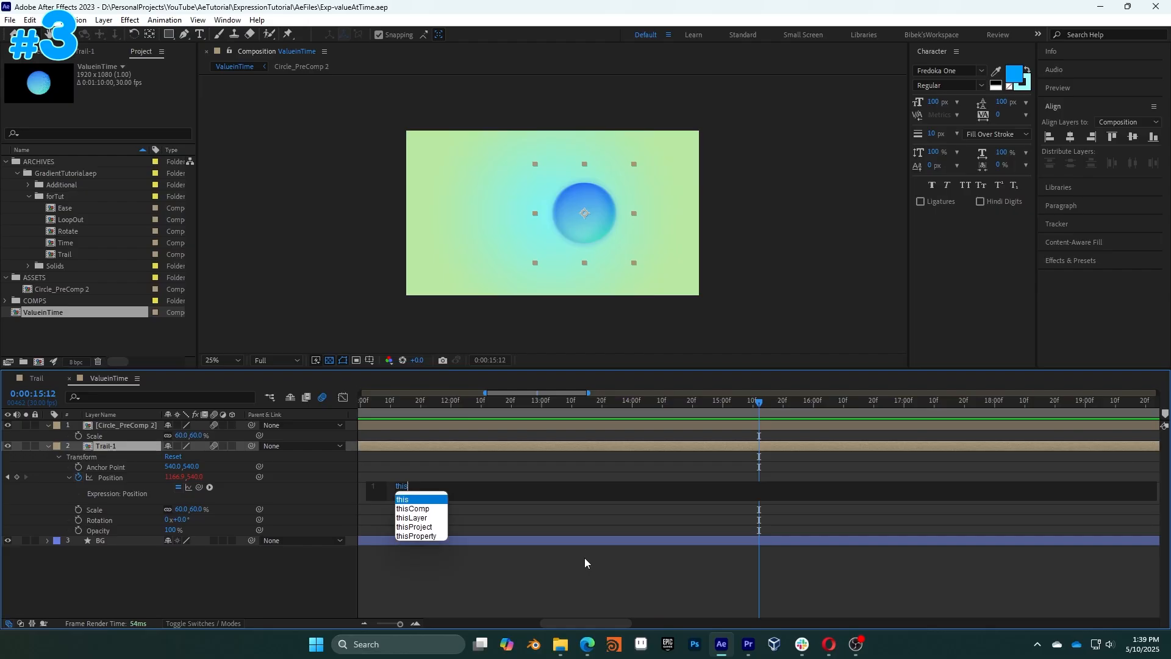
type("Comp.layer")
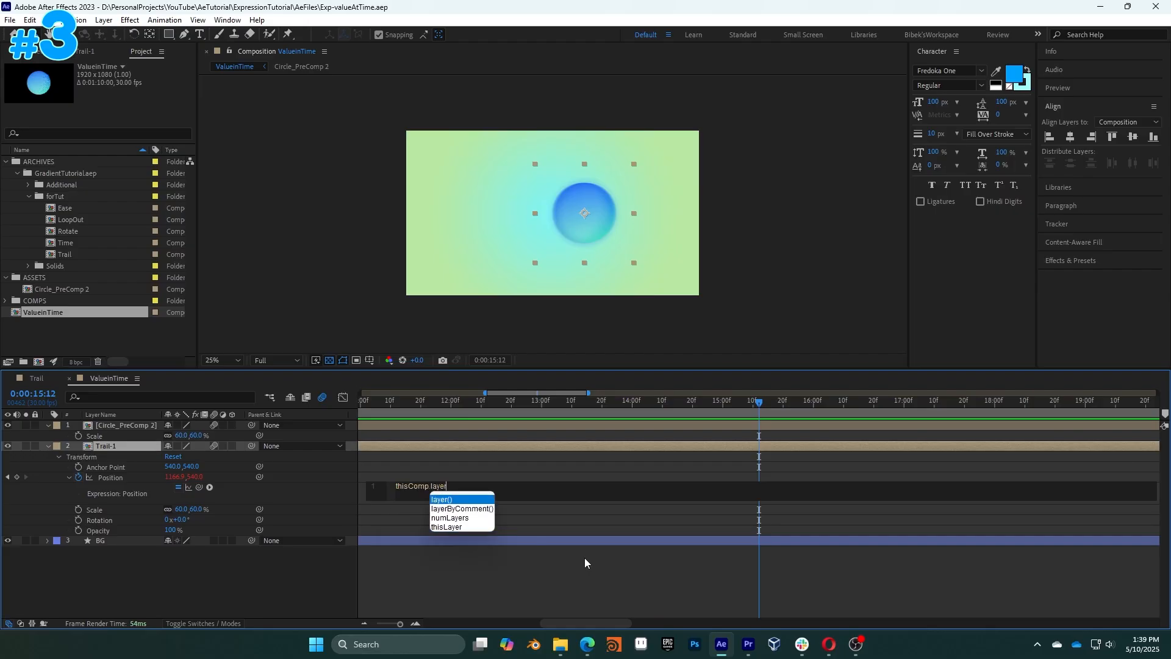
key("Return")
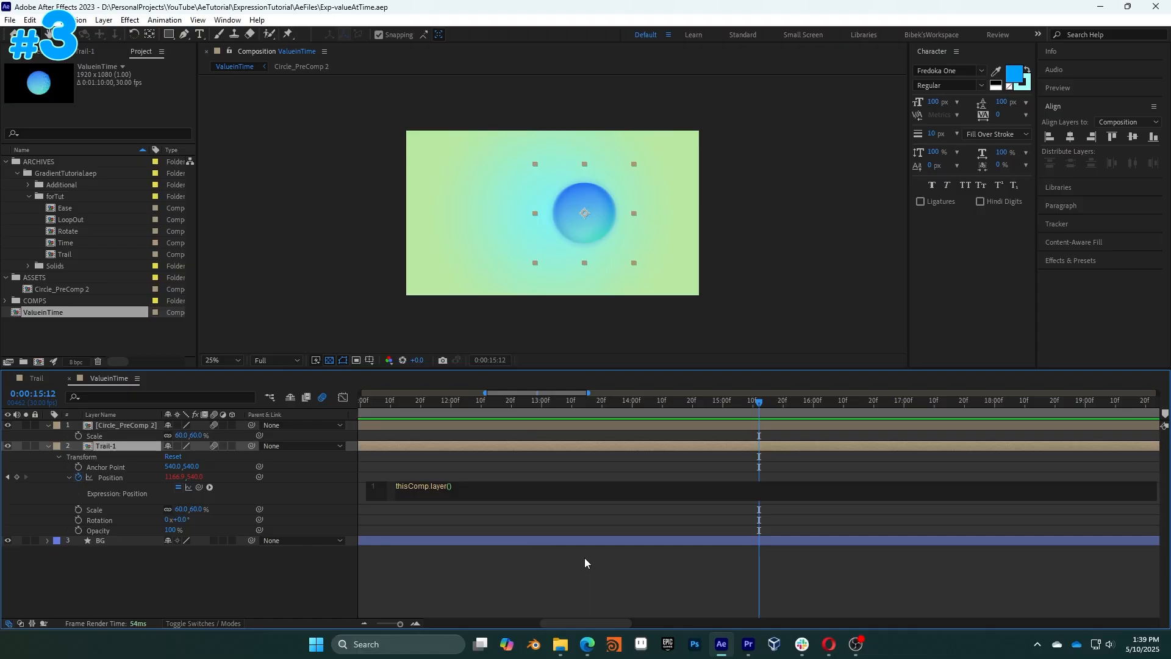
type("'Circle")
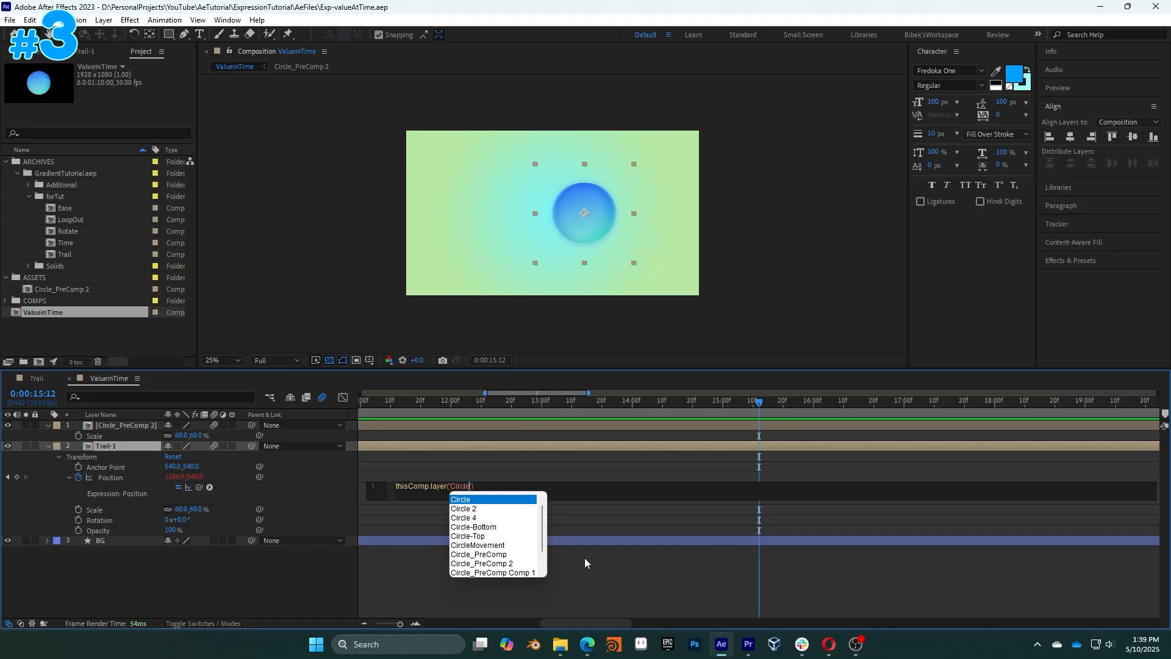
type("_")
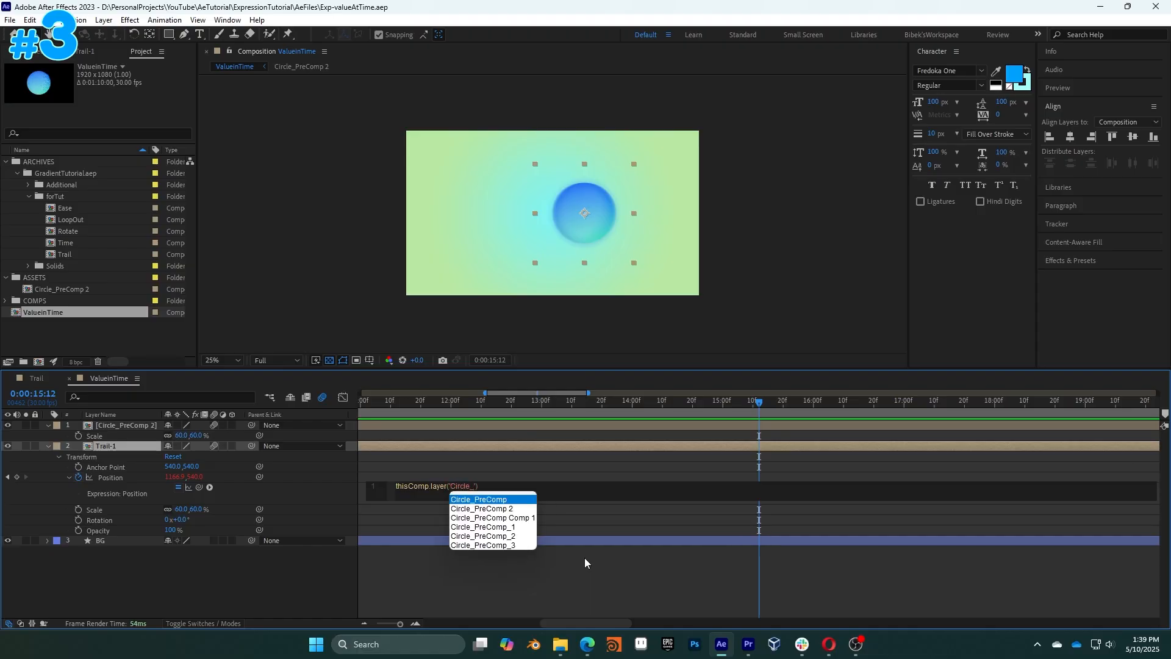
type("Pre")
key("Down")
key("Return")
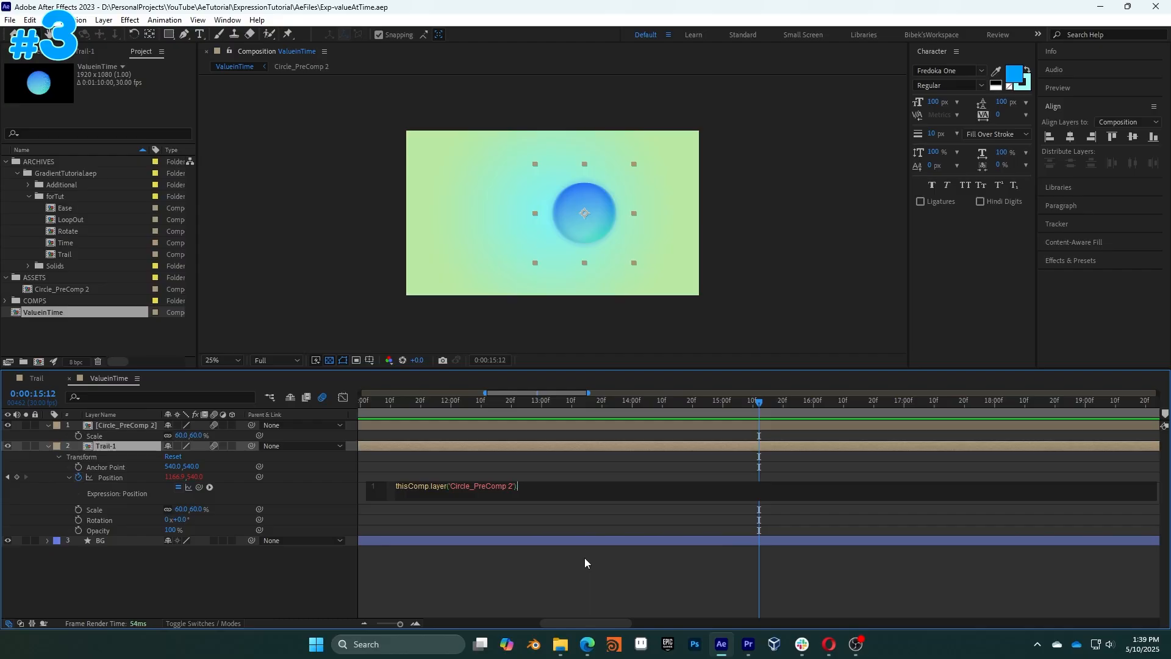
- Complete Trail-1's Position expression with .transform.position.valueAtTime(time-0.1) after the layer reference
type(".trans")
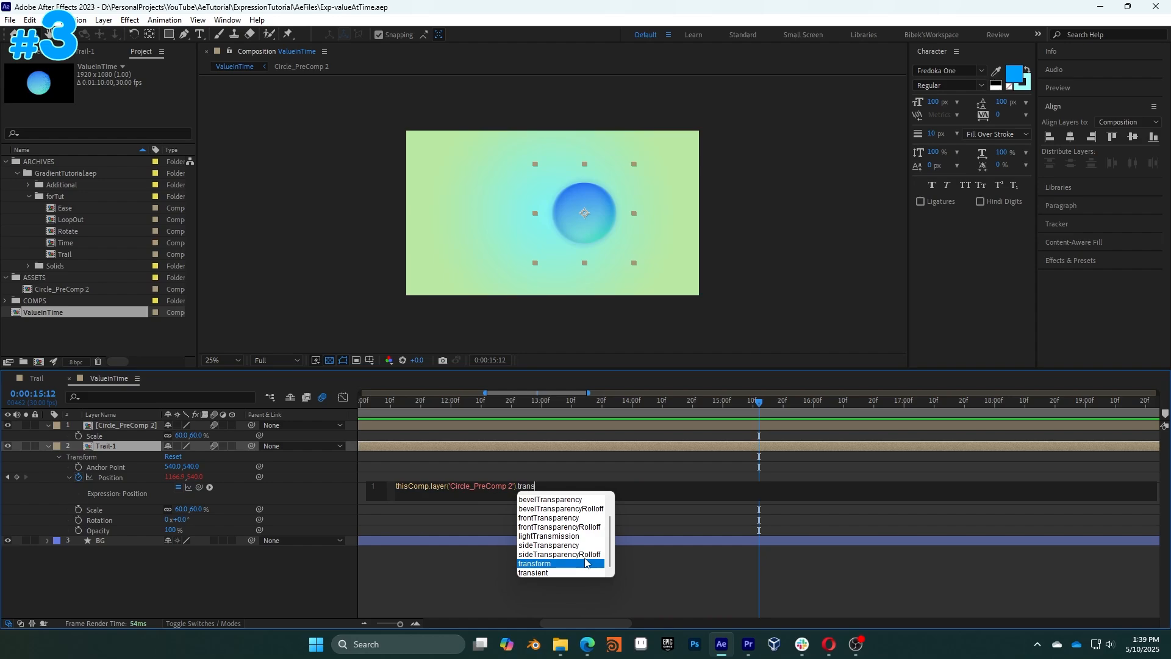
type("for")
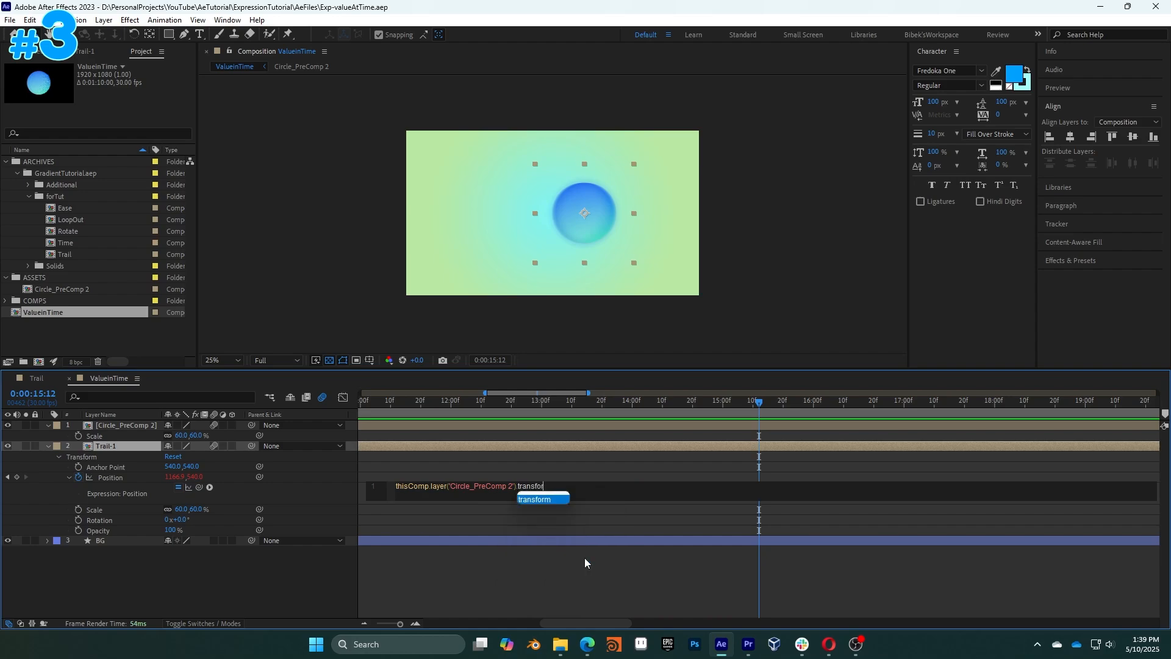
type("m.position")
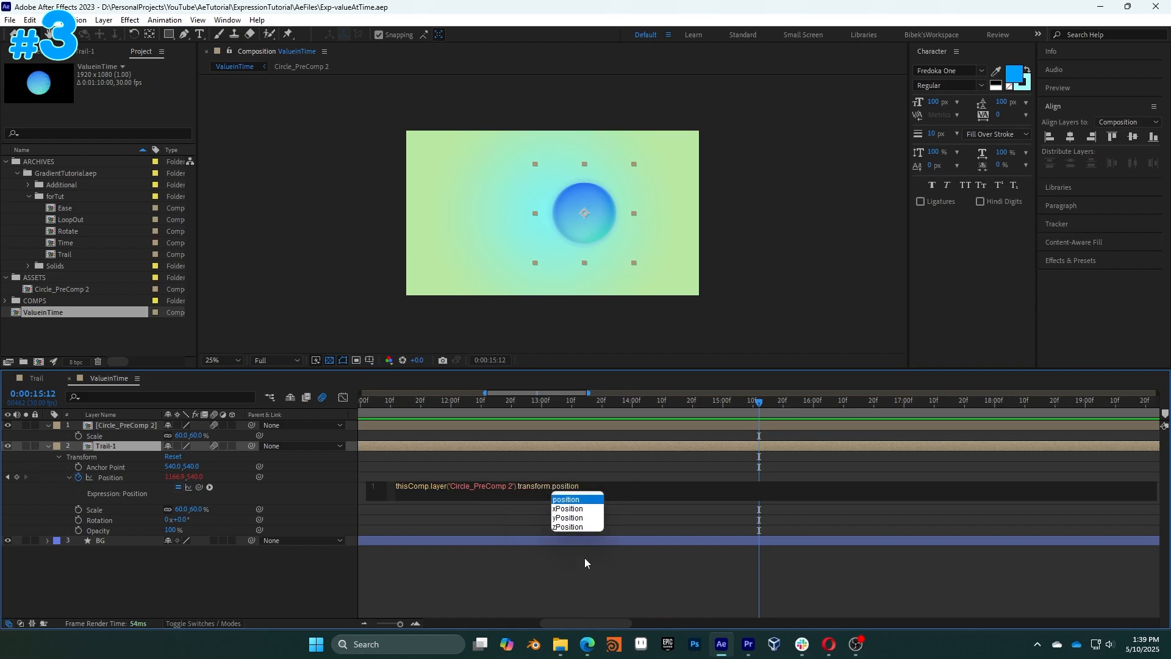
type(".value")
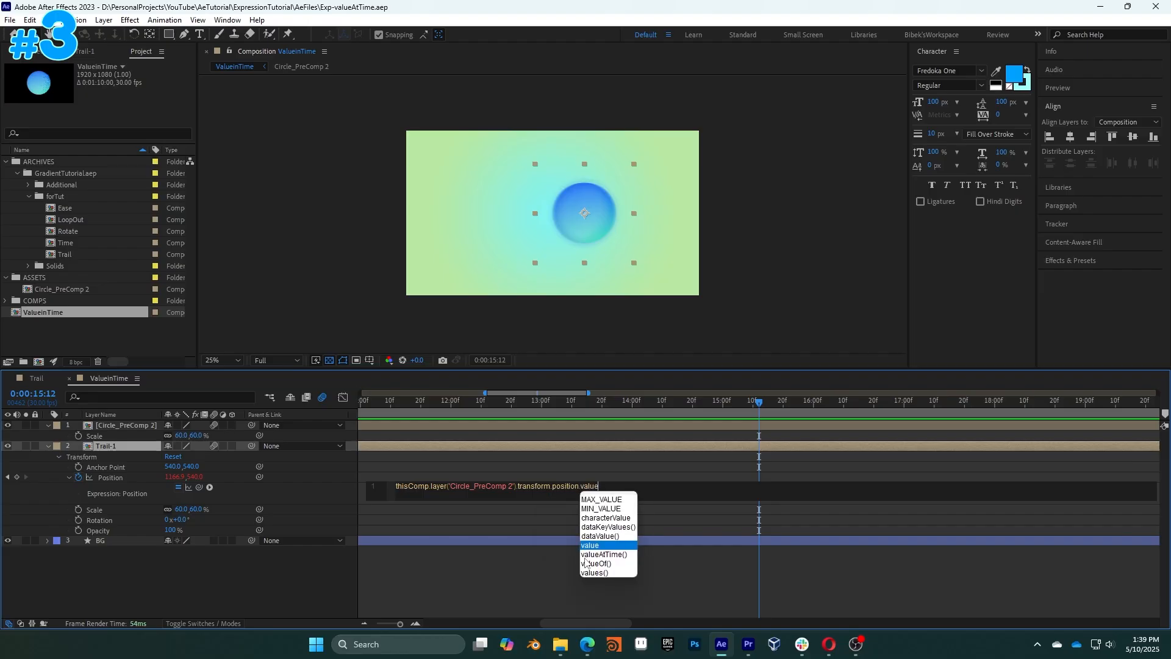
type("At")
key("Return")
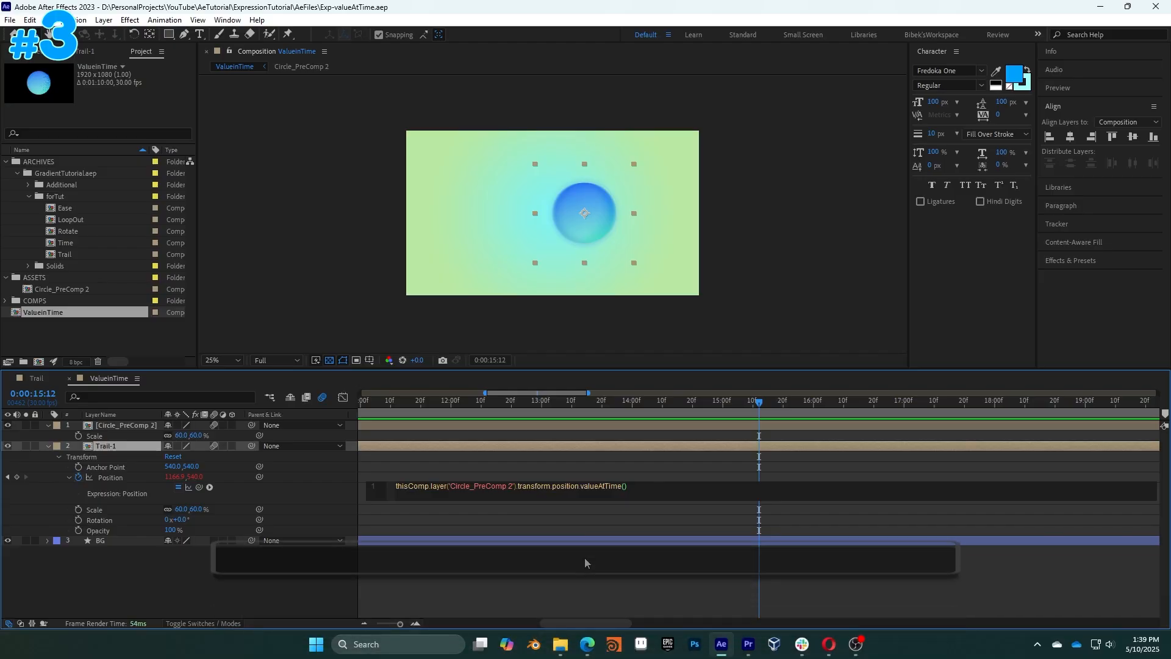
type("time")
type("-0.1")
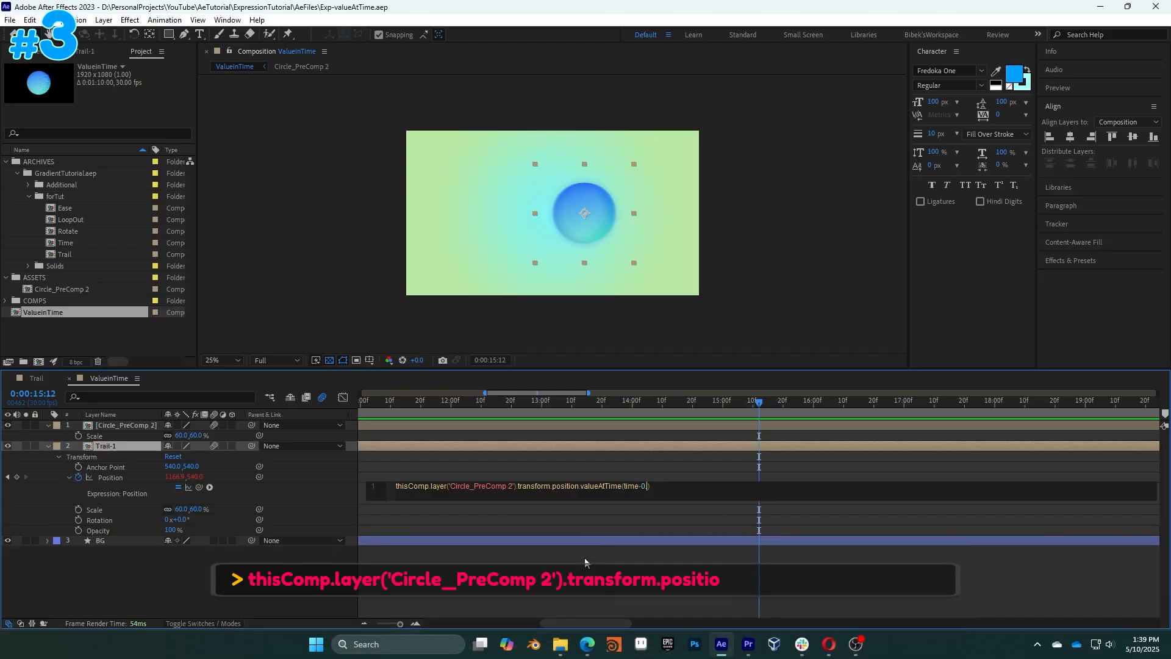
left_click(587, 567)
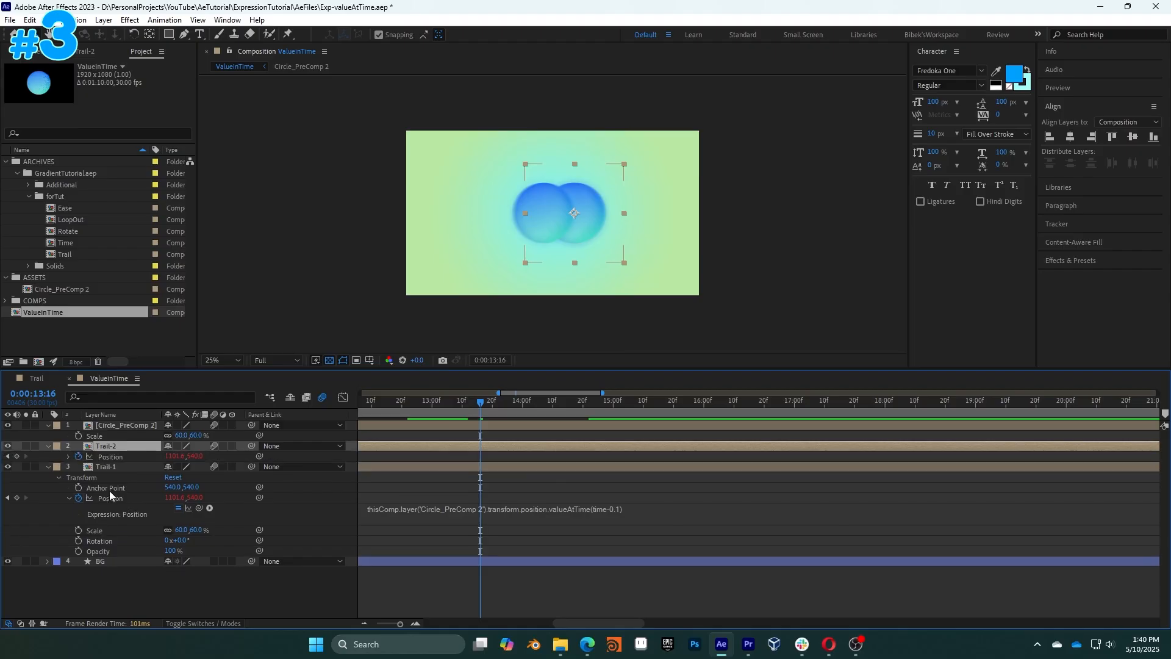
- Duplicate the Trail-1 layer as Trail-2 and select the referenced layer name Circle_PreComp 2 in the copy's Position expression
key("ctrl+d")
left_click(68, 456)
left_click(622, 466)
left_click(646, 466)
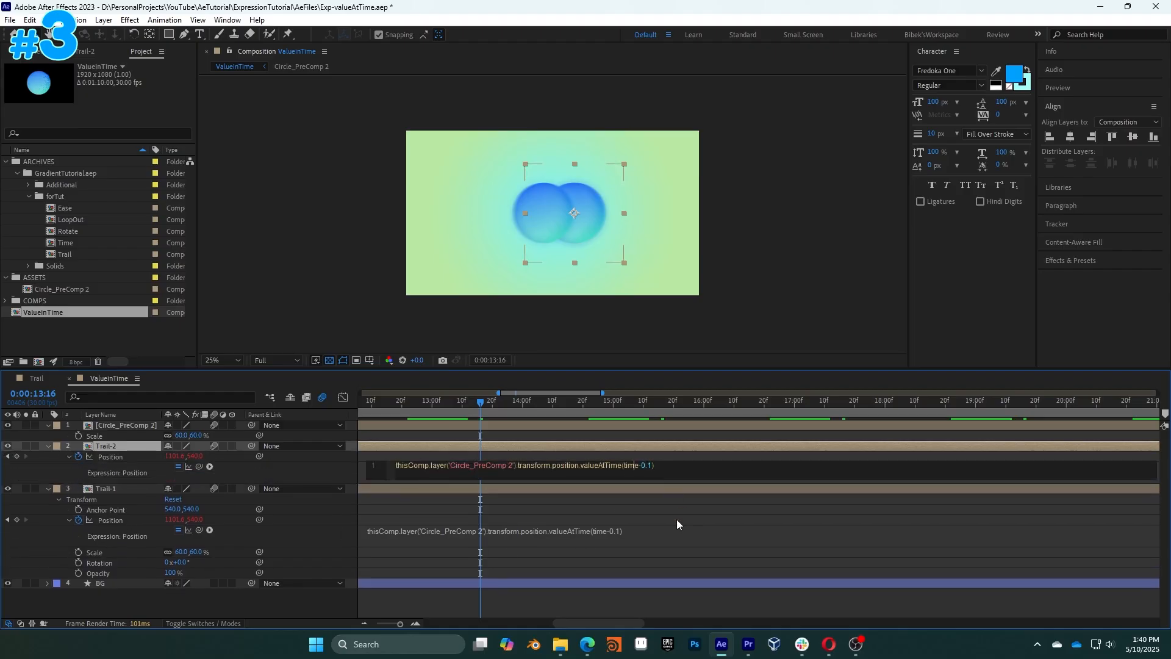
key("Left")
key("Left")
key("Left")
key("Left")
key("Left")
key("Left")
key("Left")
key("shift+Left")
key("shift+Left")
key("shift+Left")
key("shift+Left")
key("shift+Left")
key("shift+Left")
key("shift+Left")
key("shift+Left")
key("shift+Left")
key("shift+Left")
key("shift+Left")
key("shift+Left")
key("shift+Left")
key("shift+Left")
key("shift+Left")
key("shift+Left")
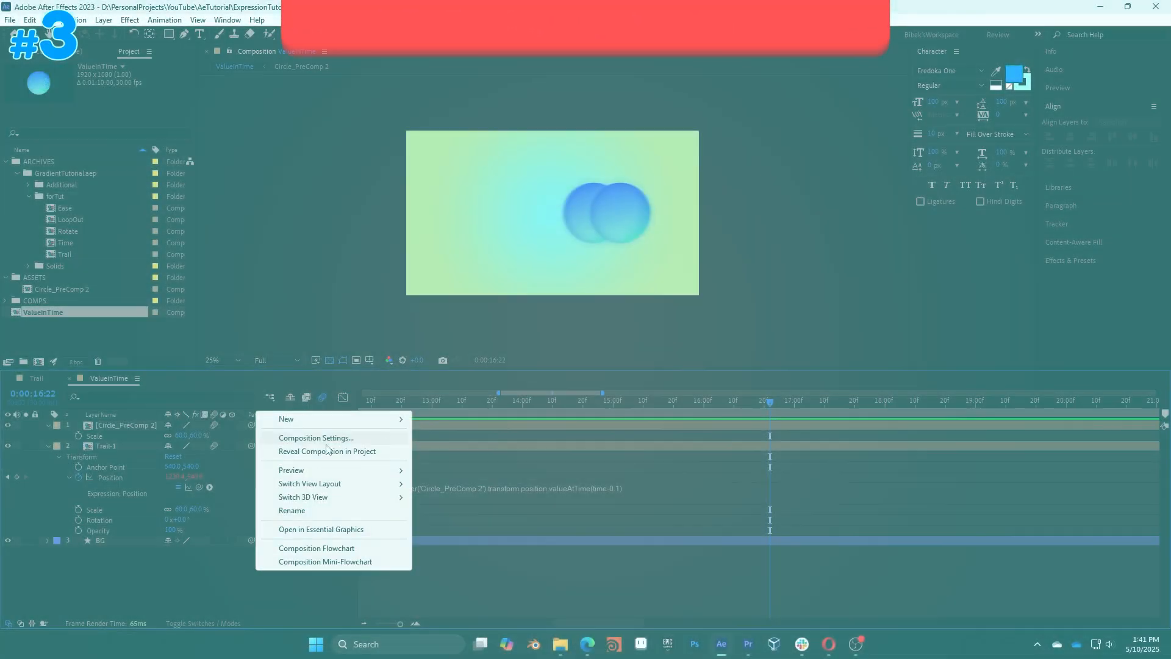
- Add a null object to the ValueinTime composition and rename it DELAY_CONTROLLER
mouse_move(342, 418)
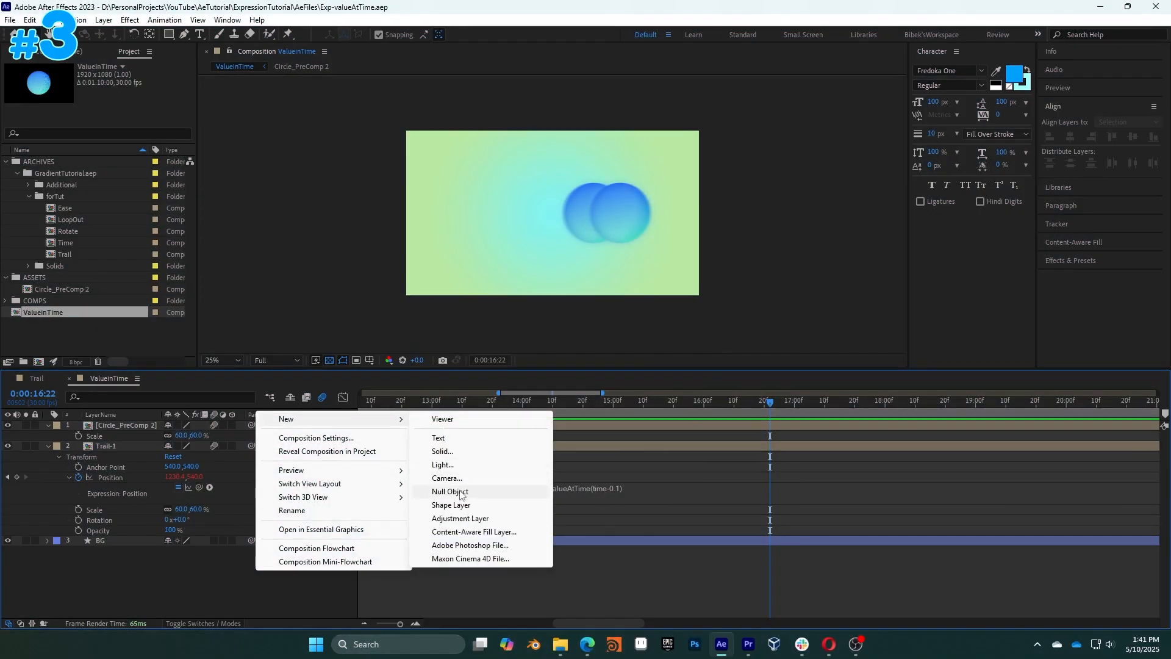
left_click(460, 489)
key("Return")
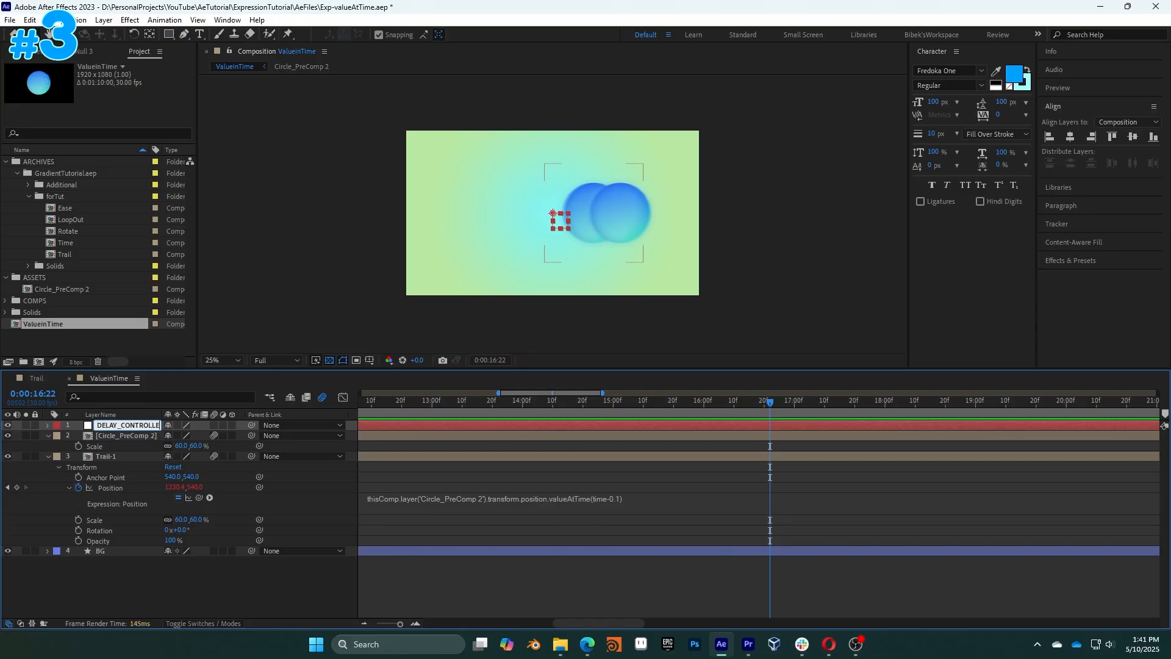
key("Return")
- Find the Slider Control effect and apply it to the DELAY_CONTROLLER null
left_click(1071, 260)
type("sl")
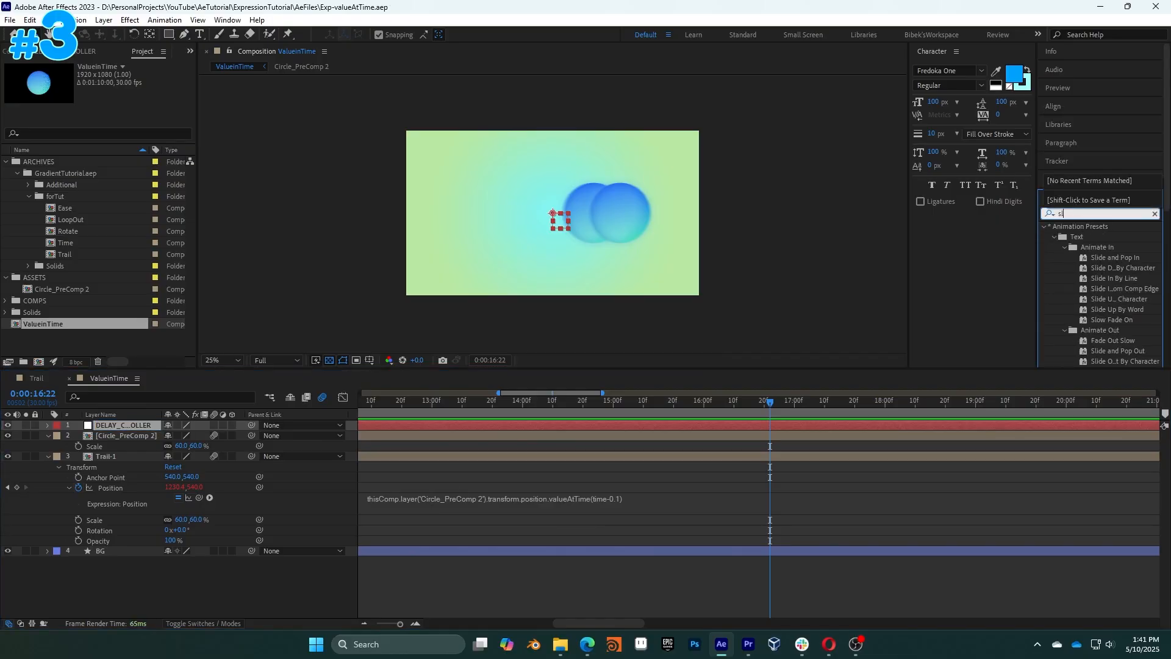
type("ider")
left_click_drag(1089, 237, 108, 426)
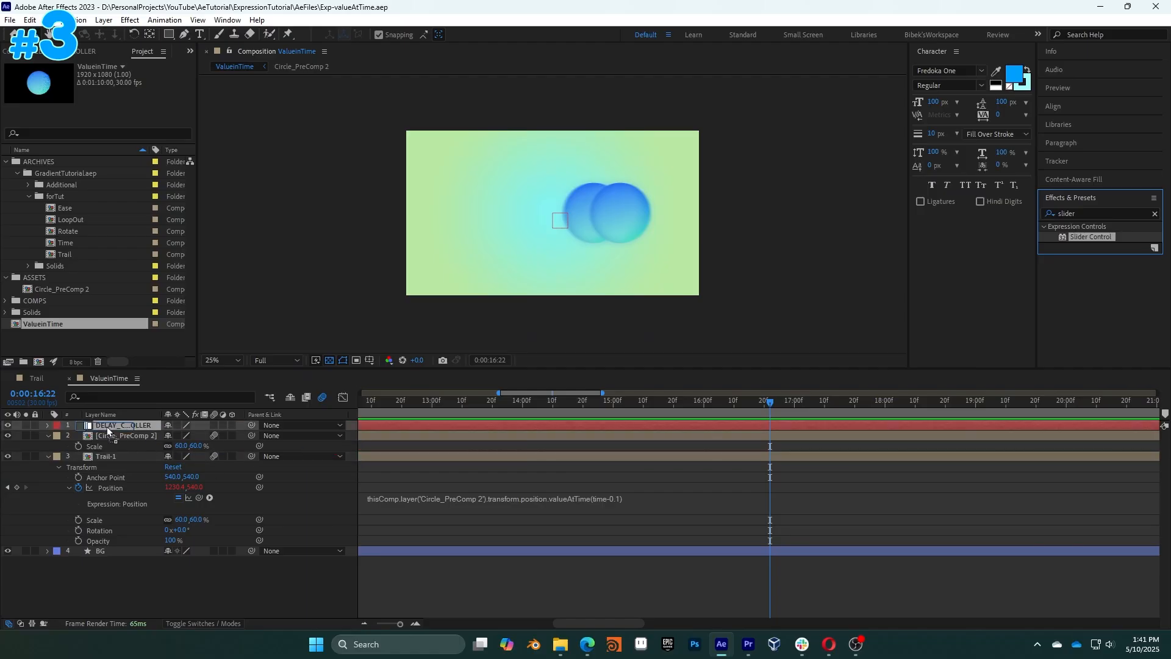
left_click(70, 190)
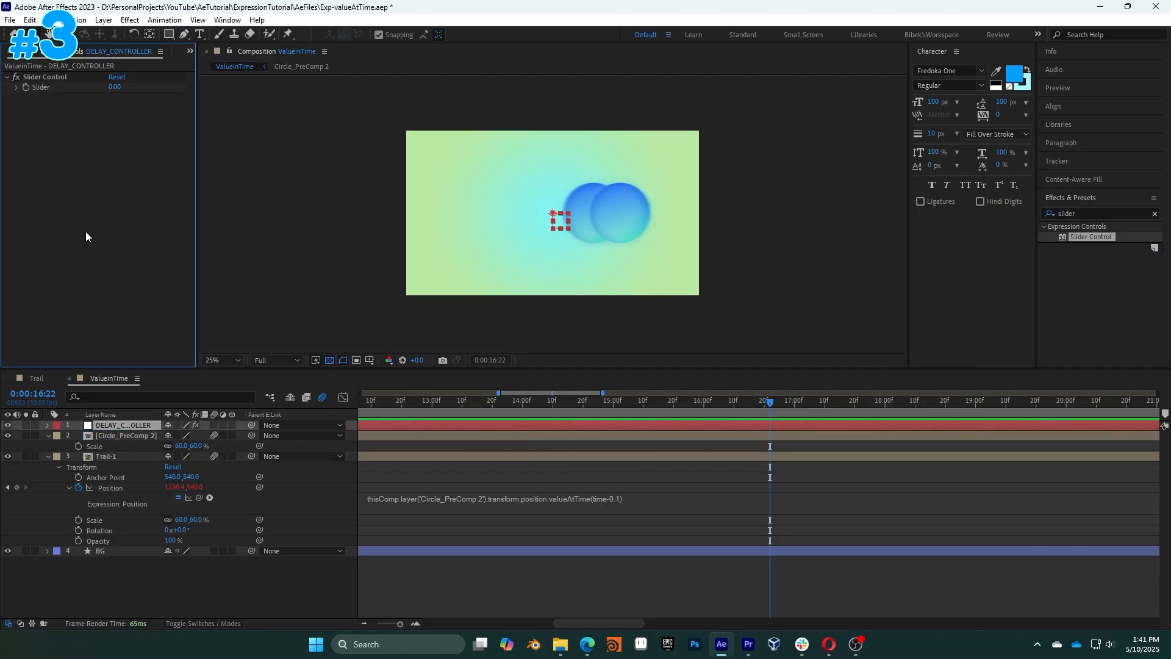
- Insert a first line in Trail-1's Position expression that starts with delay = thisComp.layer('DELAY_CONTROLLER')
left_click(698, 505)
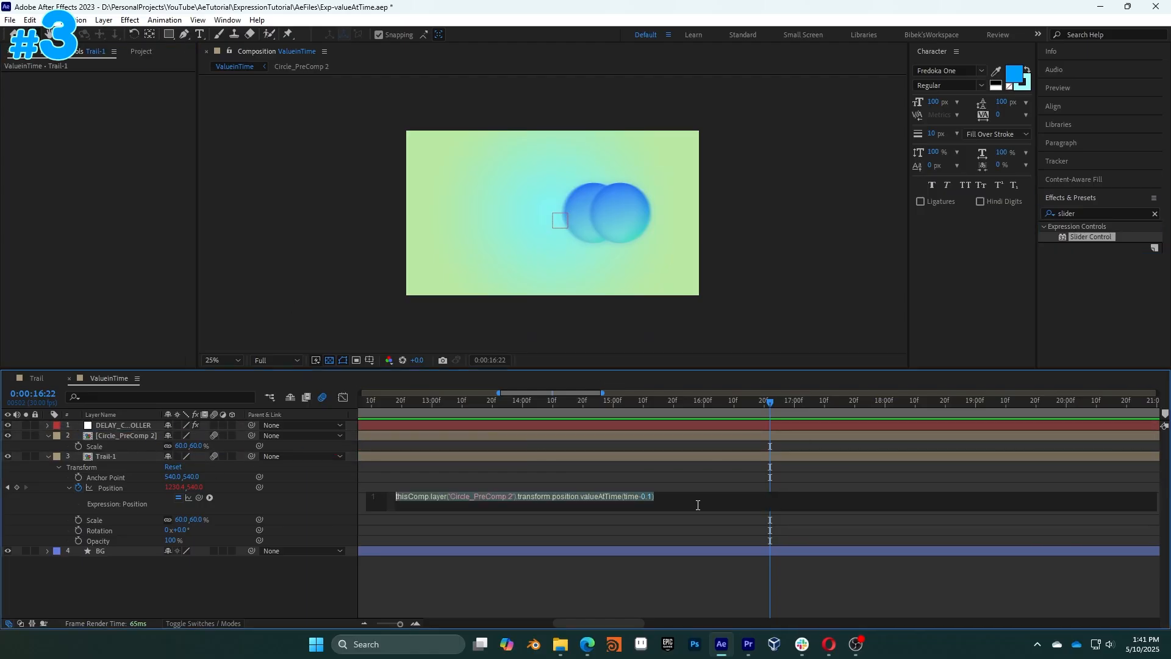
left_click(699, 504)
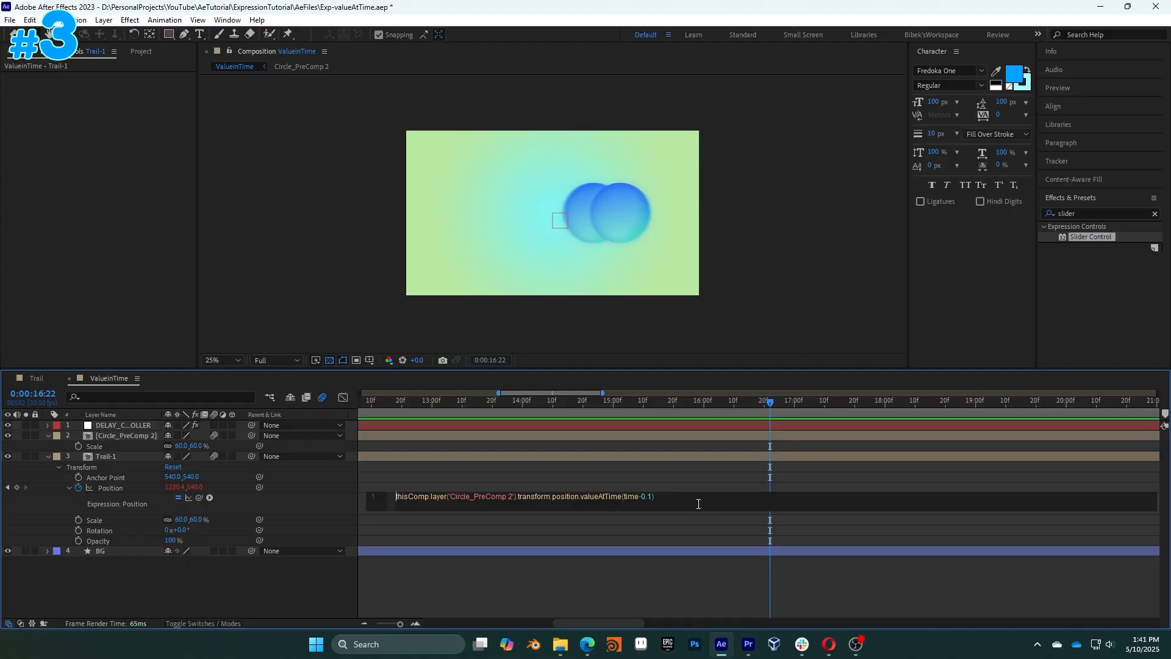
key("Home")
key("Return")
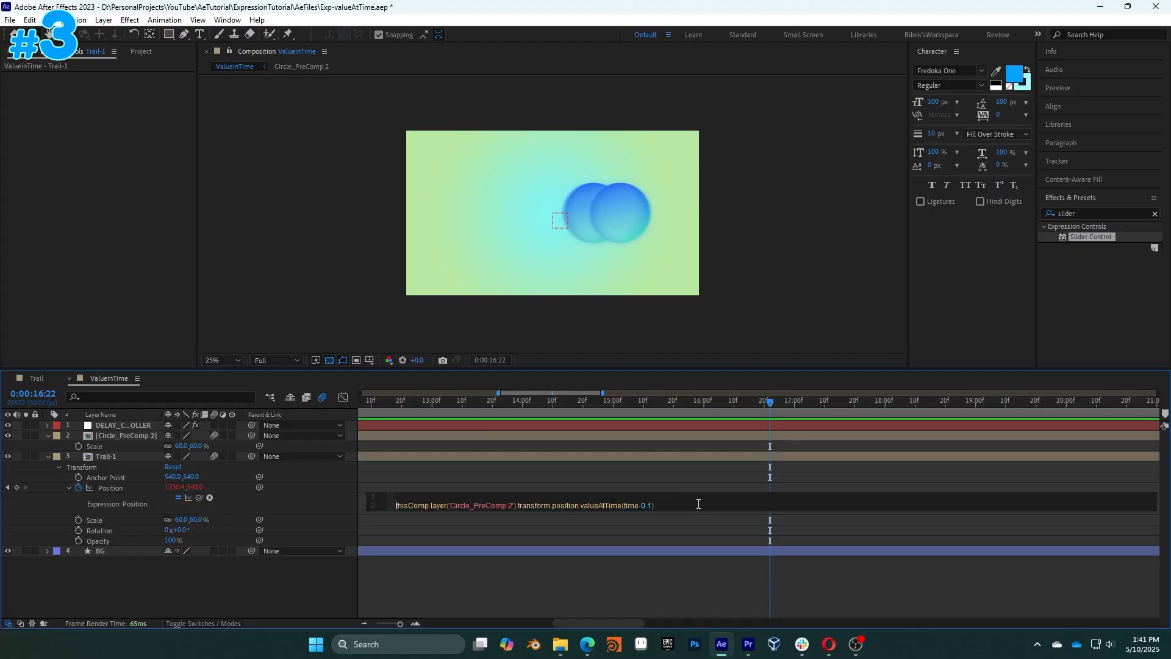
type("delay =")
type("thisComp.laye")
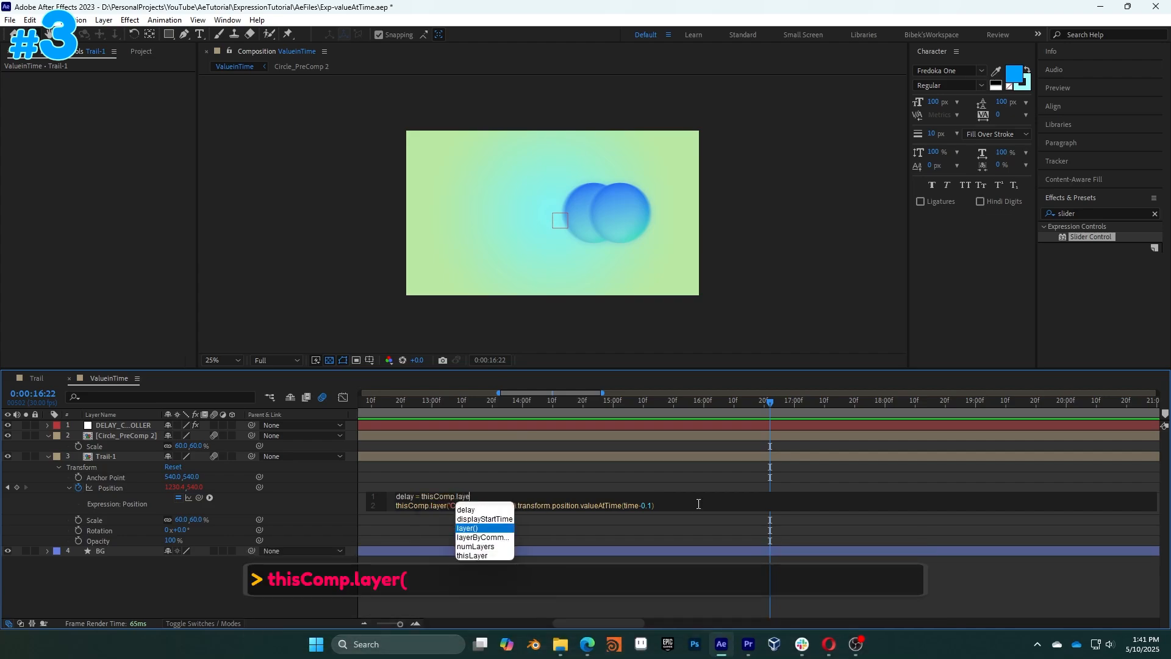
key("Return")
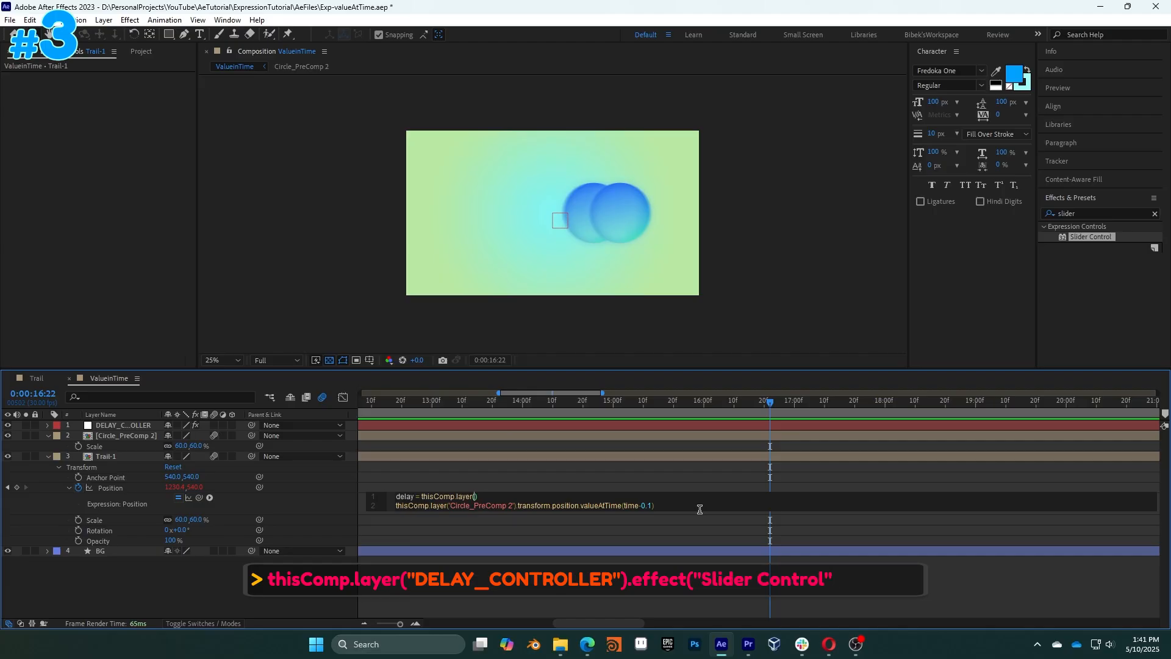
type("\"DELAY")
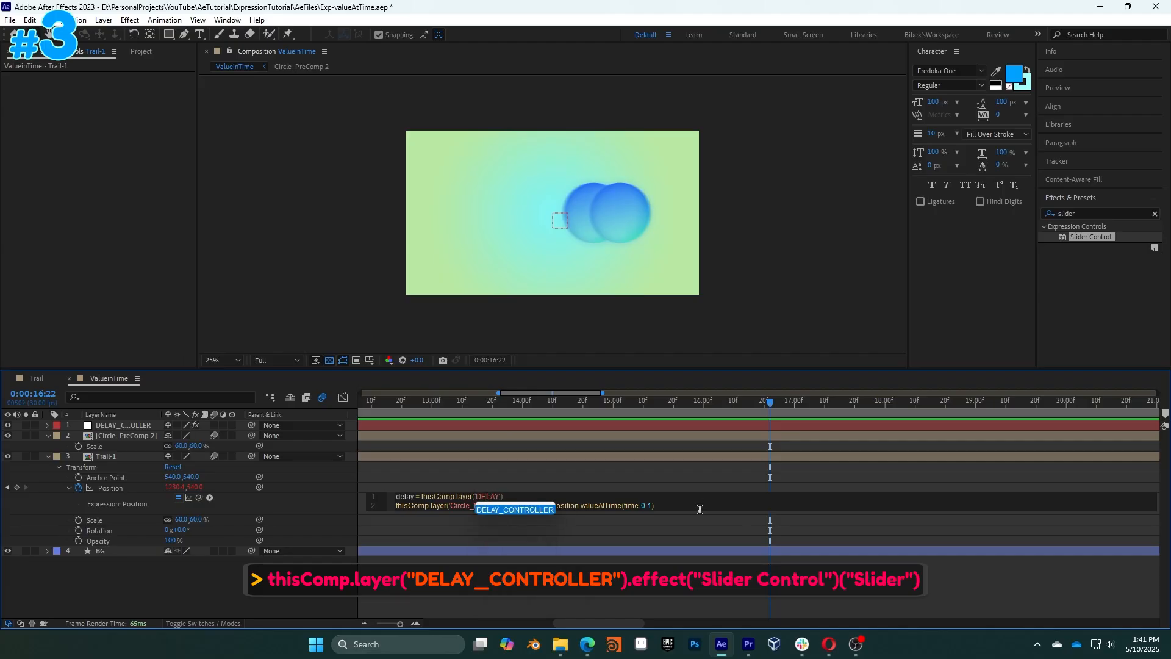
key("Return")
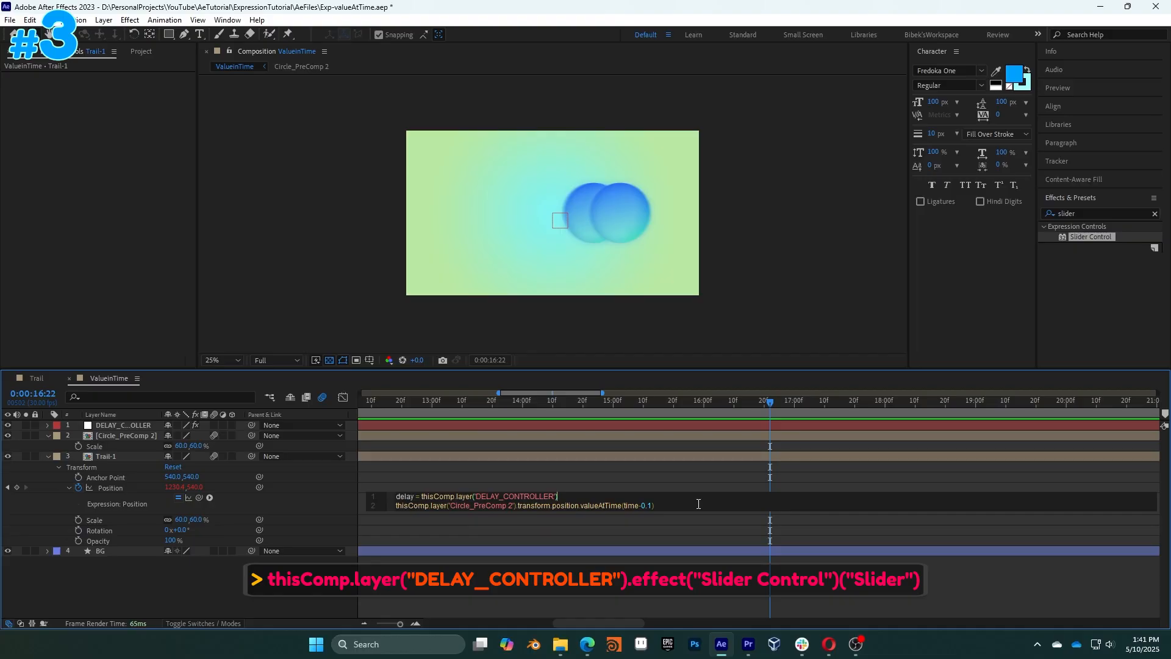
- Extend the delay variable with .effect('Slider Control')('Slider') so it reads the null's slider
type(".effec")
key("Return")
type("(\"Slider")
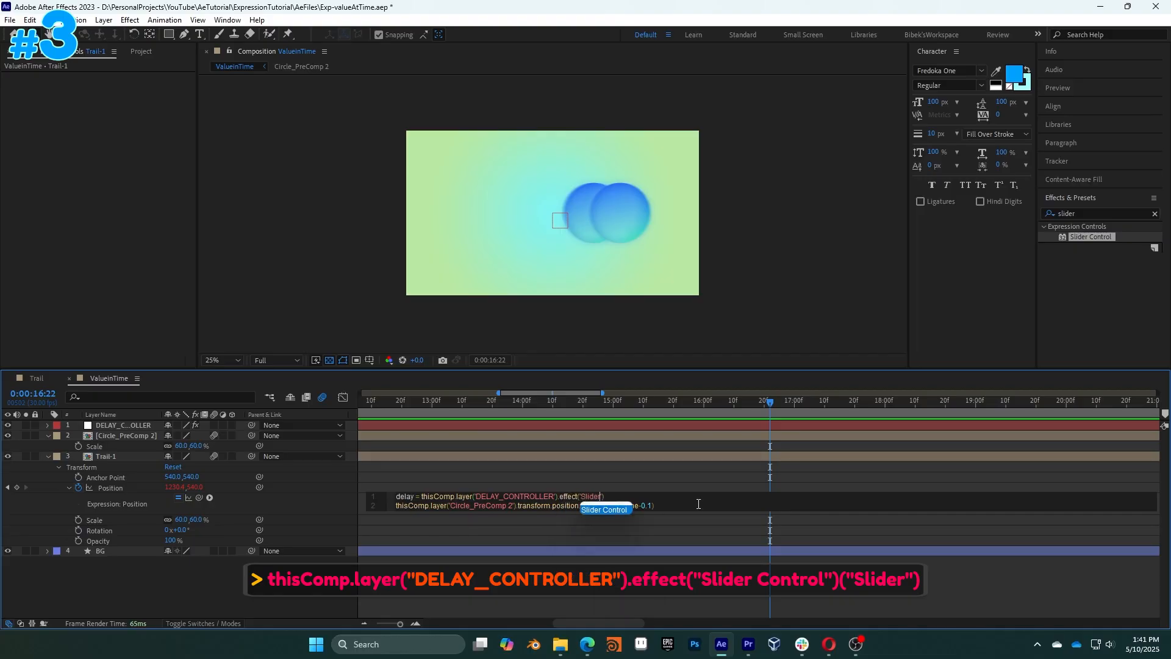
key("Return")
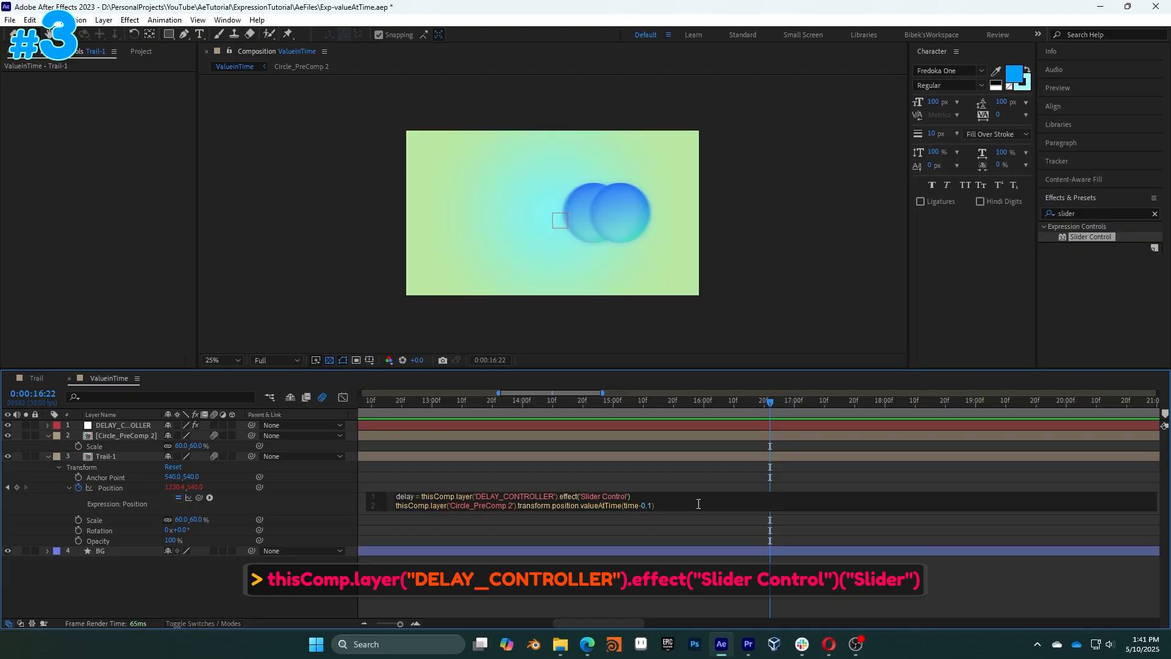
type("('Slider")
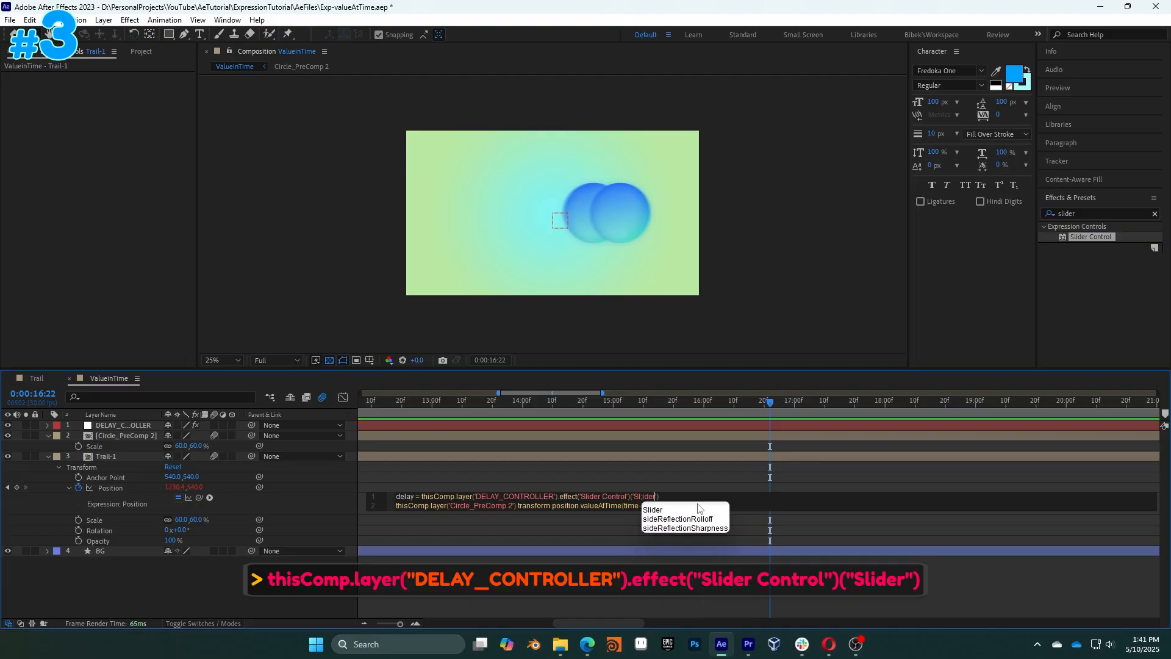
left_click(699, 508)
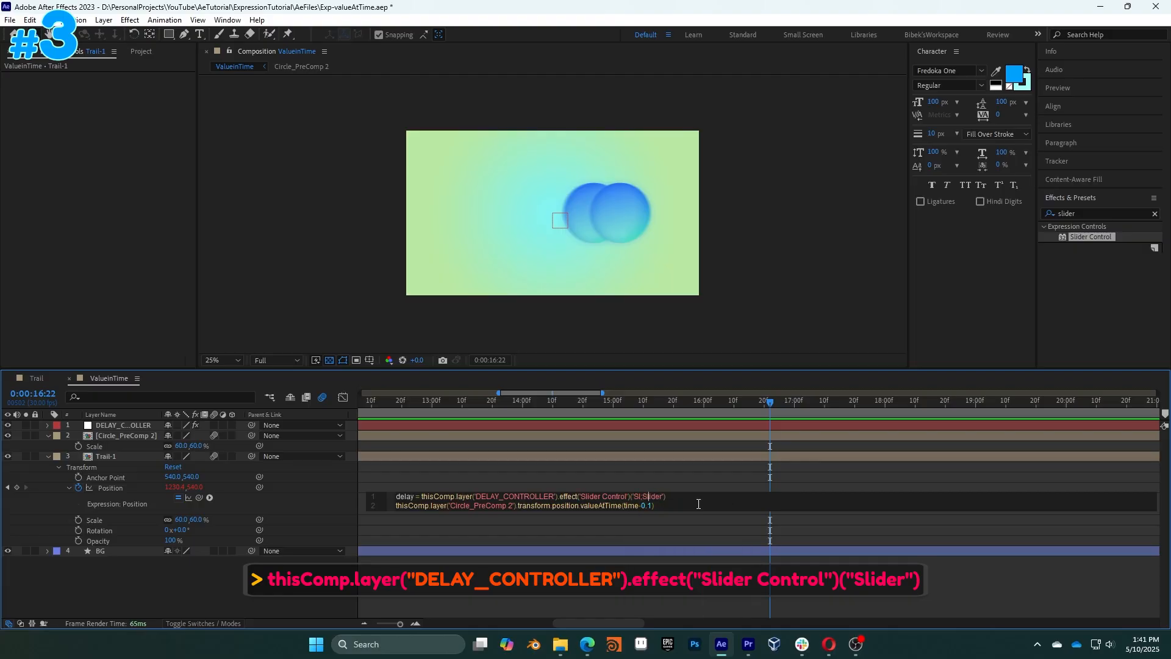
key("BackSpace")
key("BackSpace")
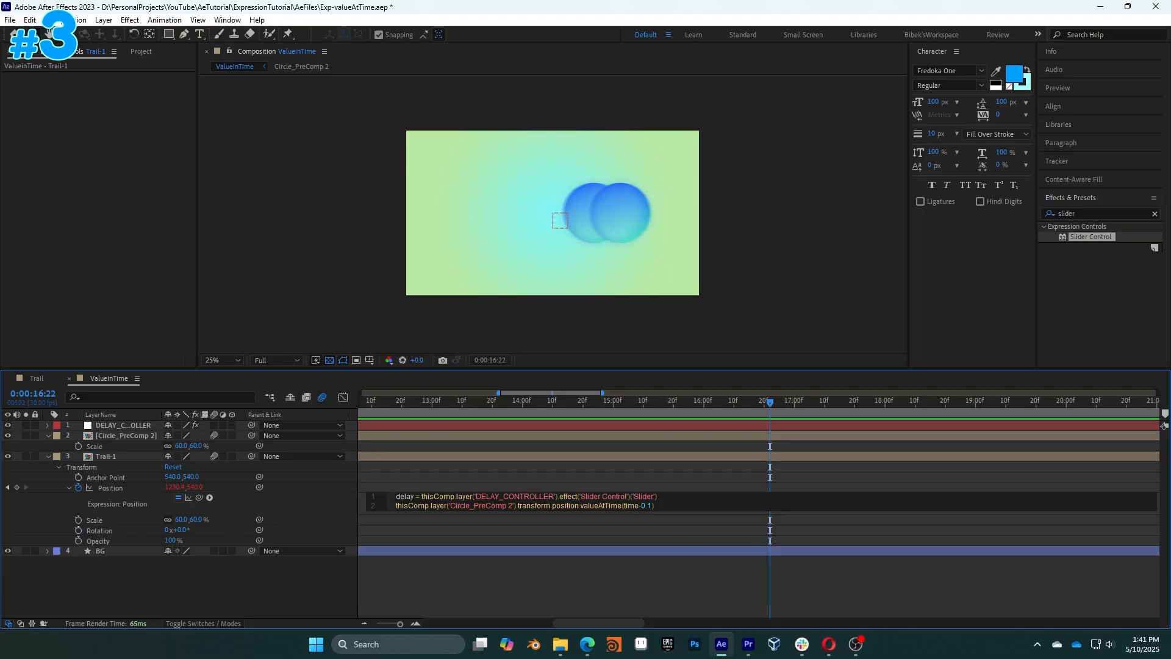
- In the second expression line, replace the layer name with index-1 and the 0.1 offset with delay
left_click(509, 506)
key("ctrl+shift+Left")
key("ctrl+shift+Left")
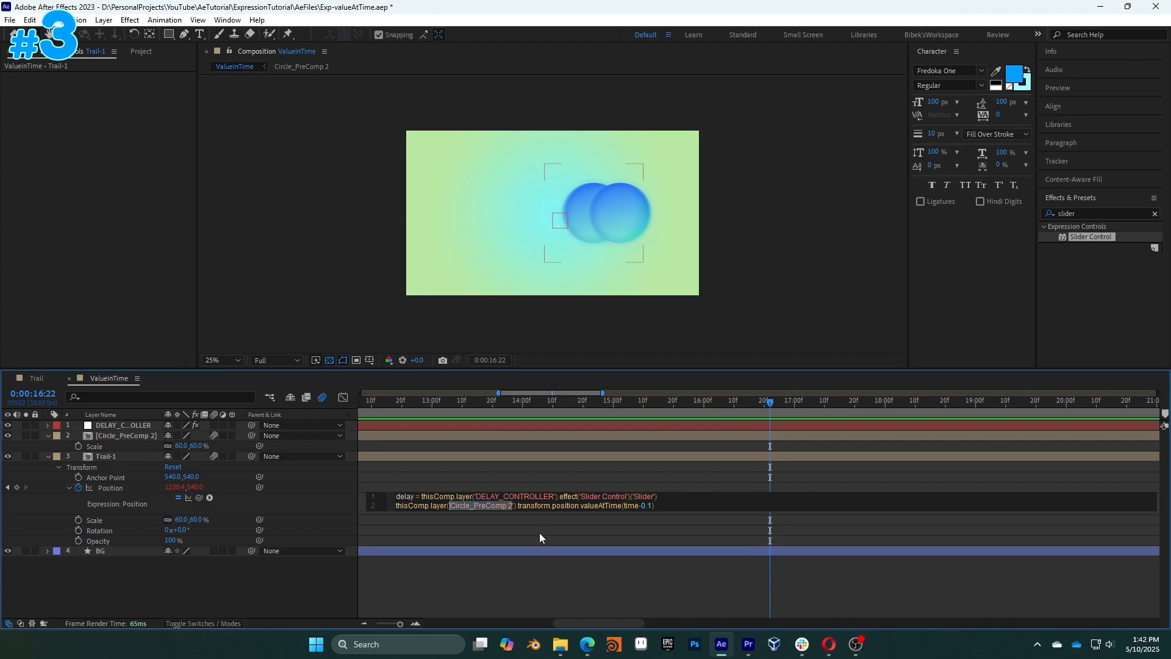
type("index")
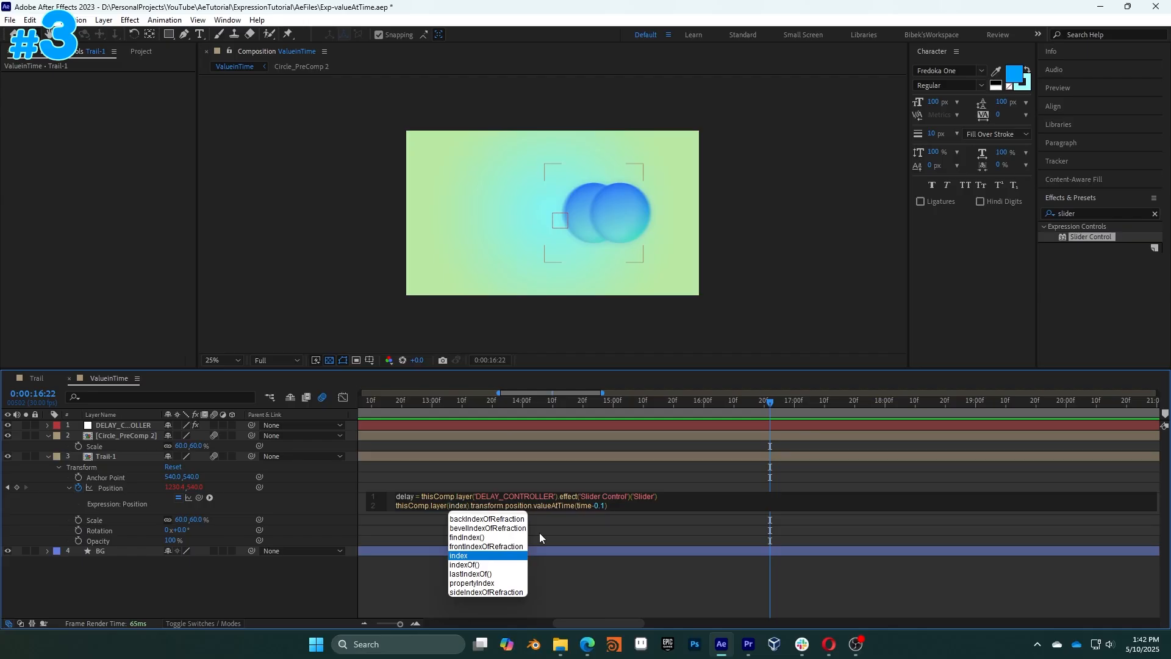
type("-1")
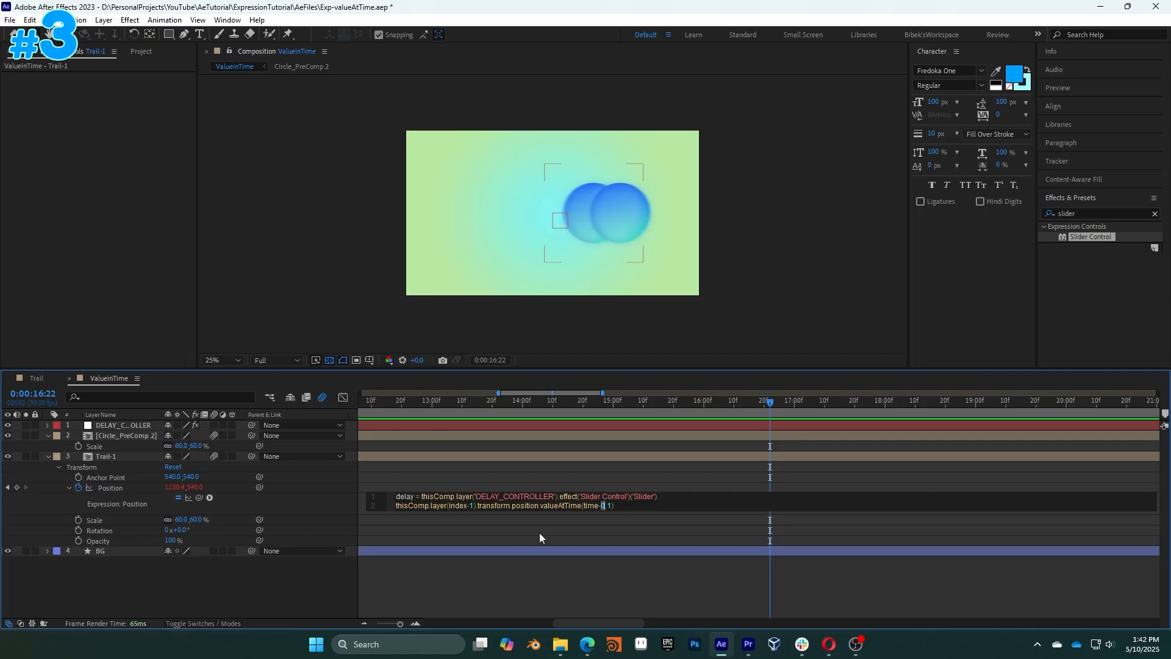
type("elay")
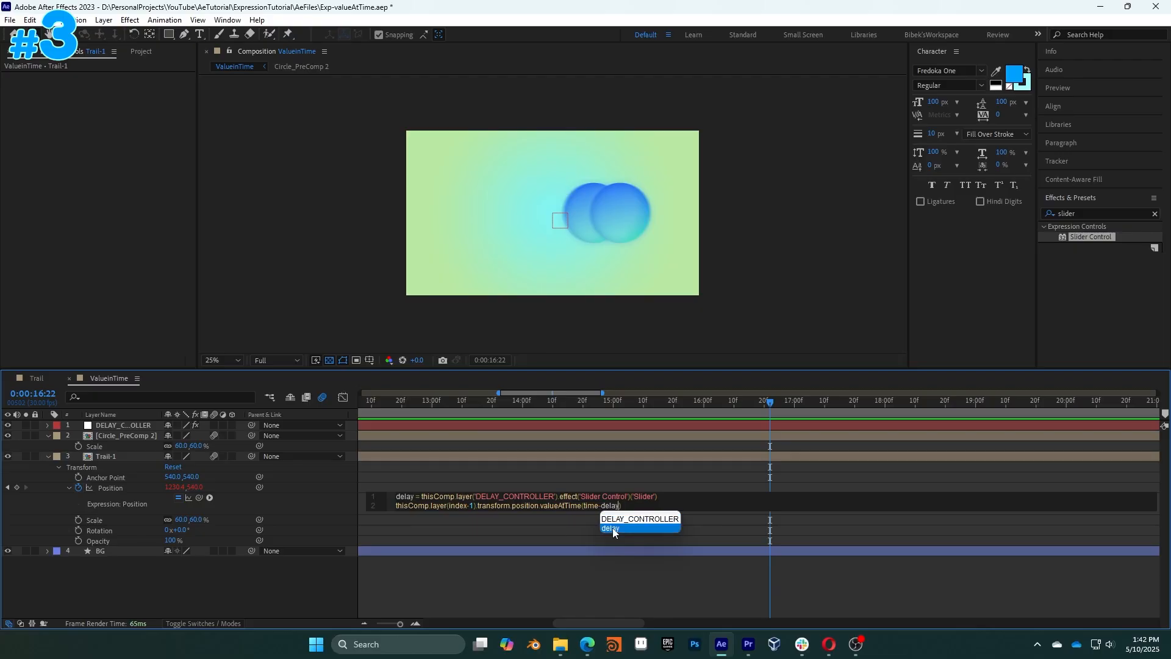
left_click(614, 541)
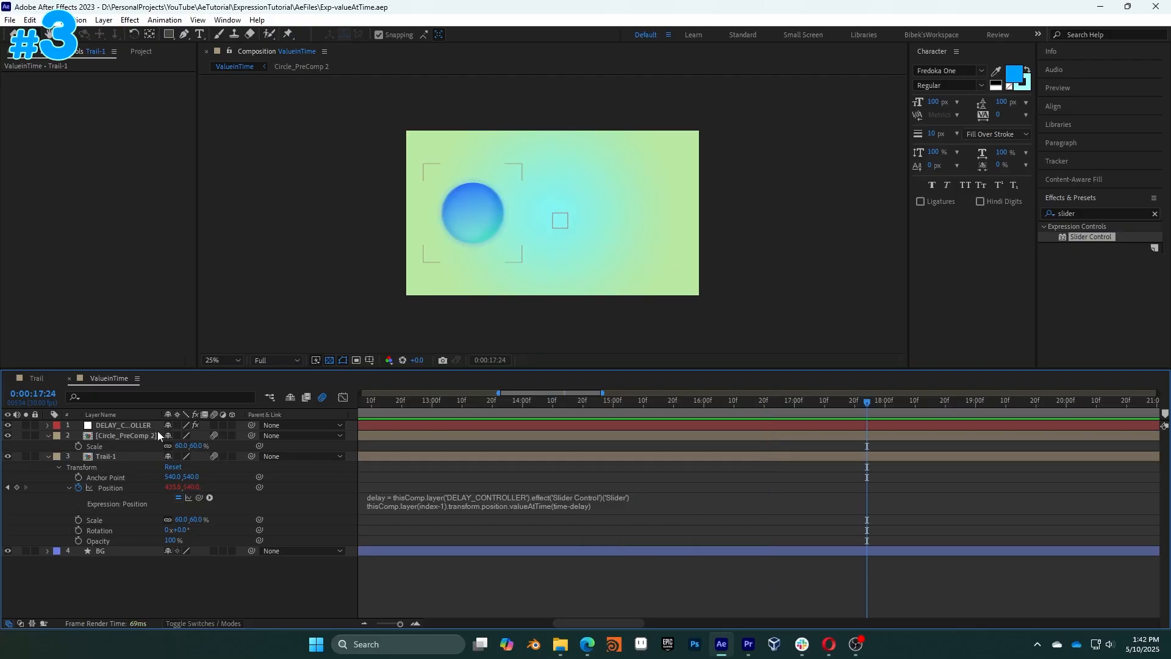
- Set the DELAY_CONTROLLER null's Slider to 0.1 and preview the animation
left_click(157, 429)
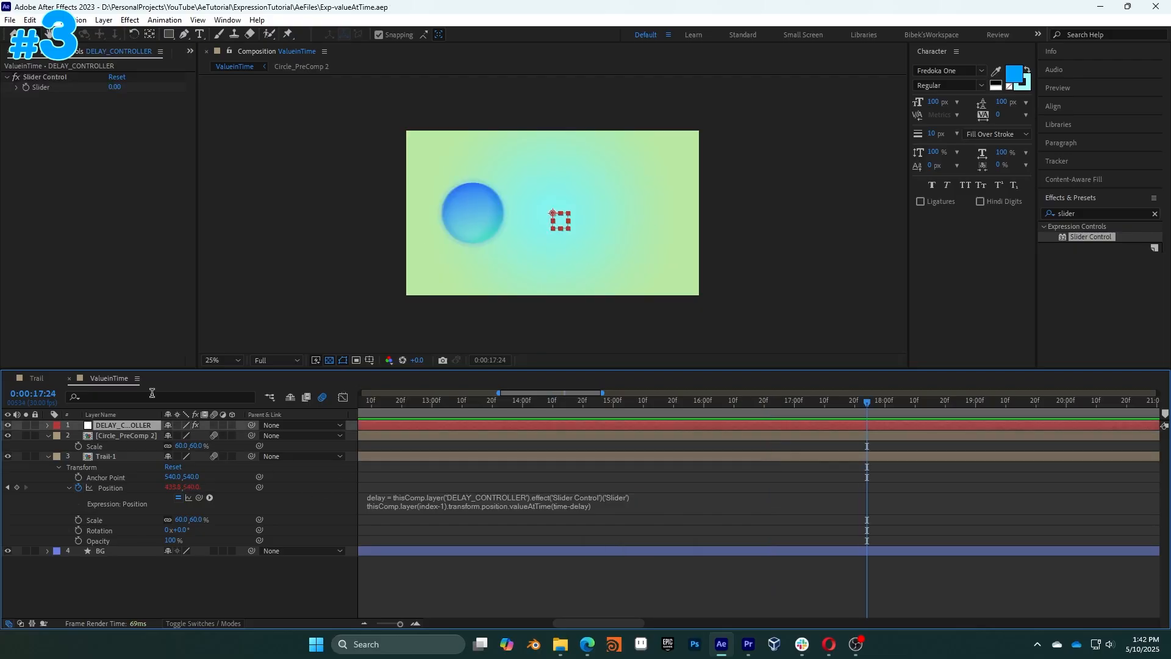
left_click(114, 86)
type("0.1")
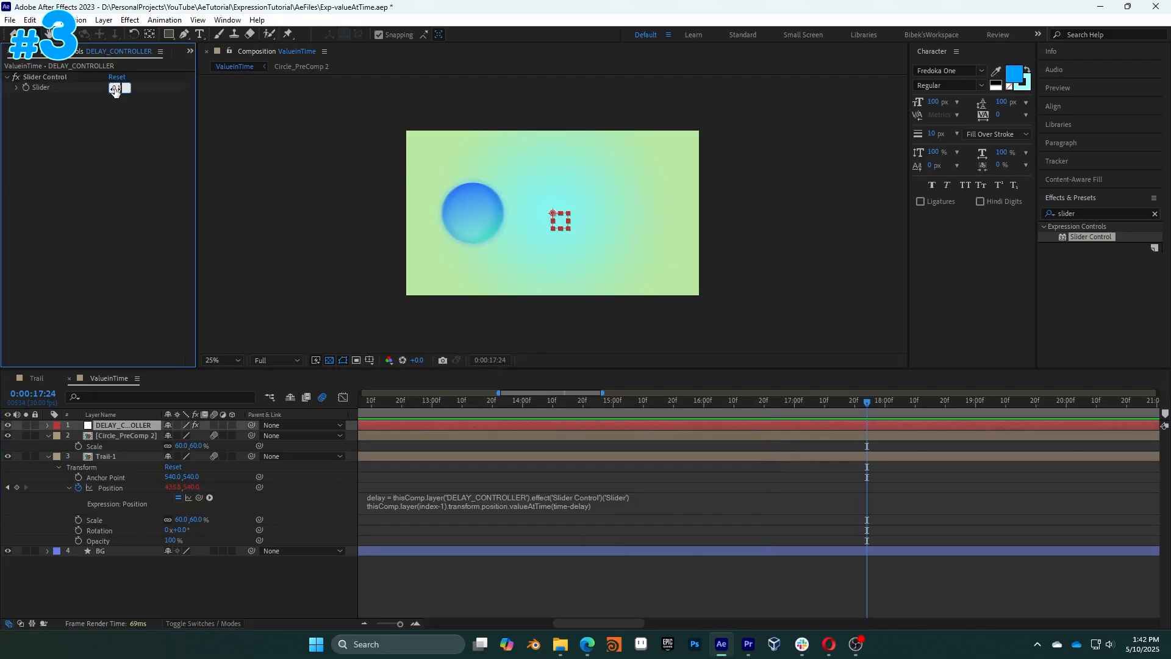
key("Return")
left_click(593, 402)
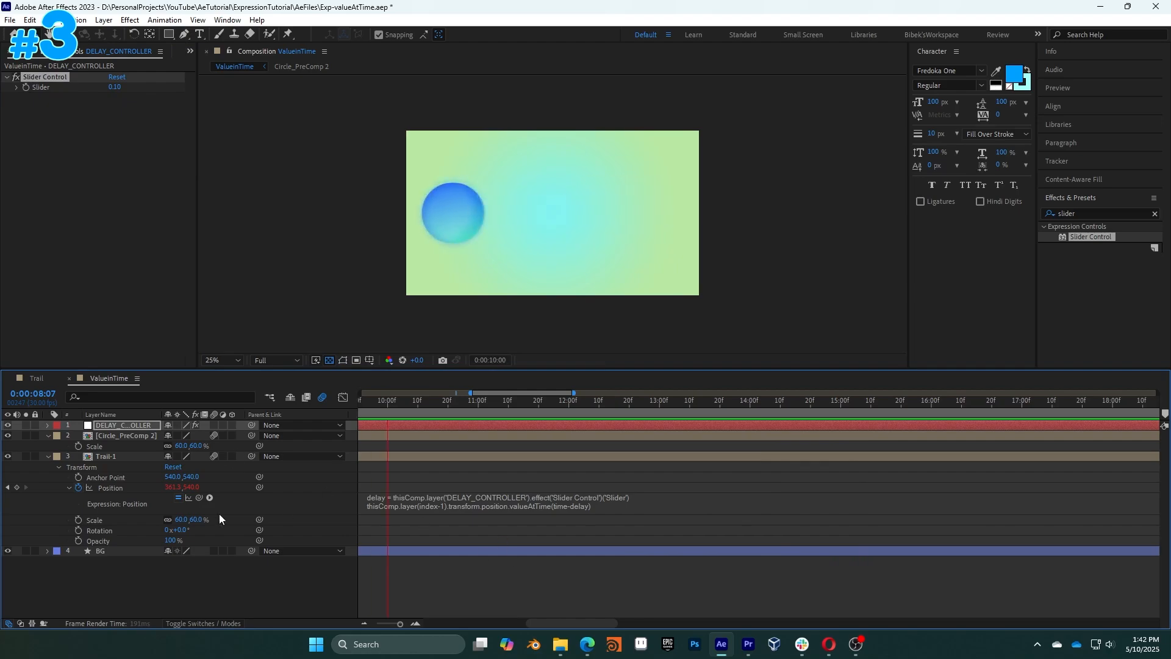
- Duplicate the Trail-1 layer twice, moving each copy one level down so Trail-2 and Trail-3 lie beneath it
left_click(127, 457)
key("ctrl+d")
key("ctrl+bracketleft")
key("ctrl+d")
key("ctrl+bracketleft")
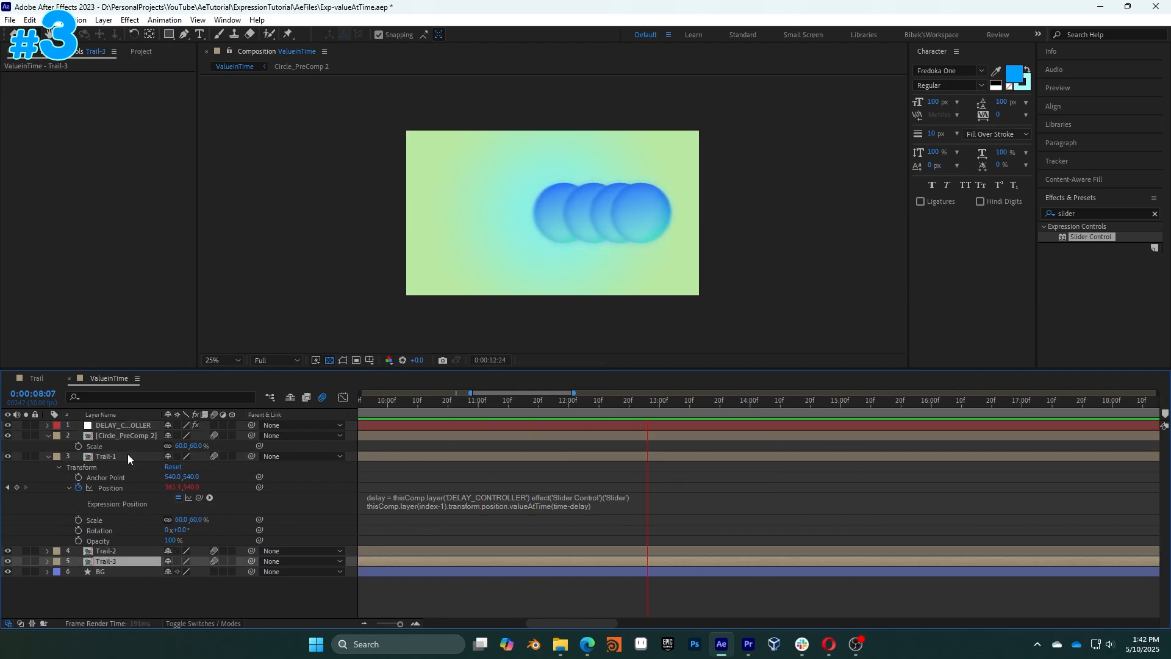
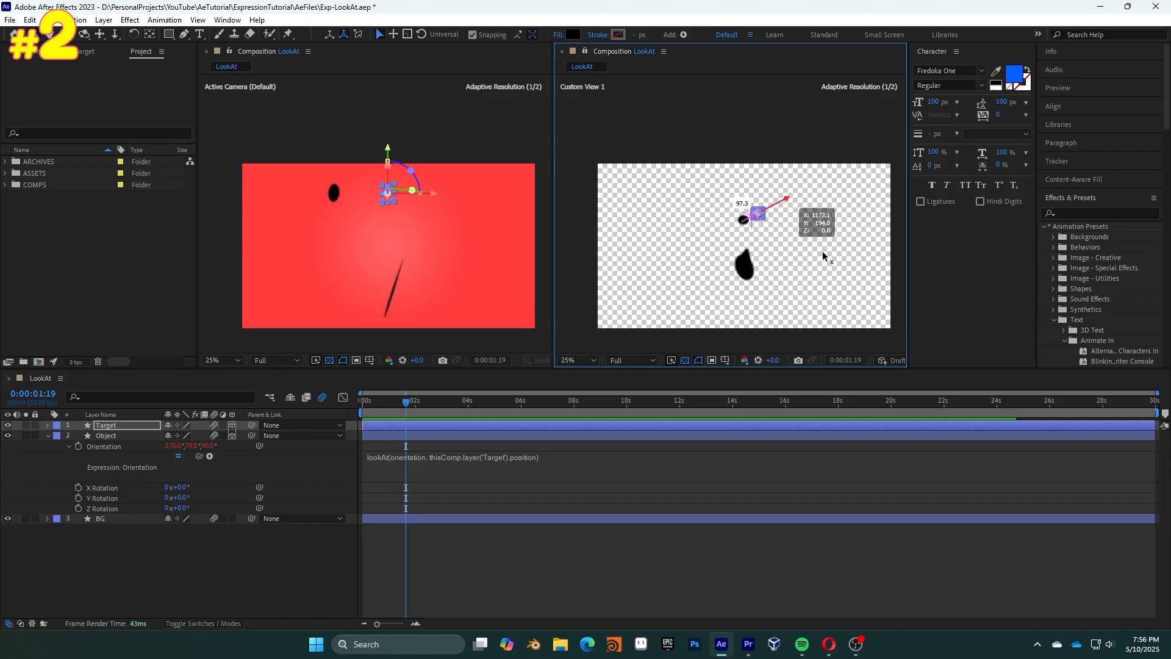
- Check in the custom 3D view how the teardrop Object orients itself towards the Target
left_click(751, 277)
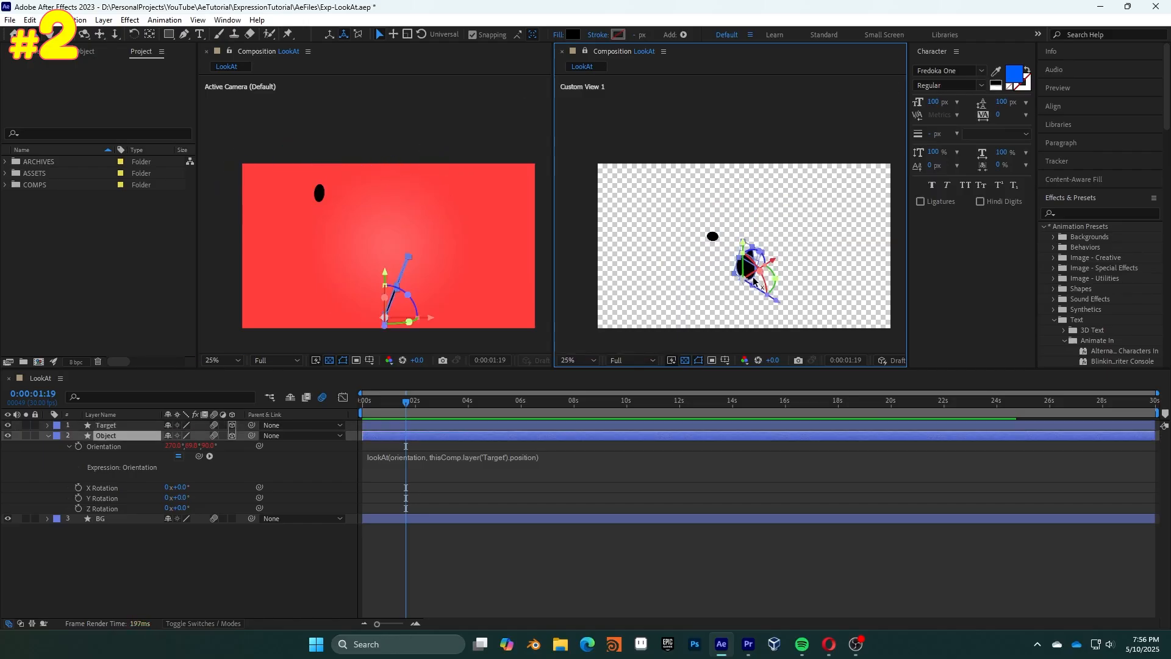
left_click(735, 233)
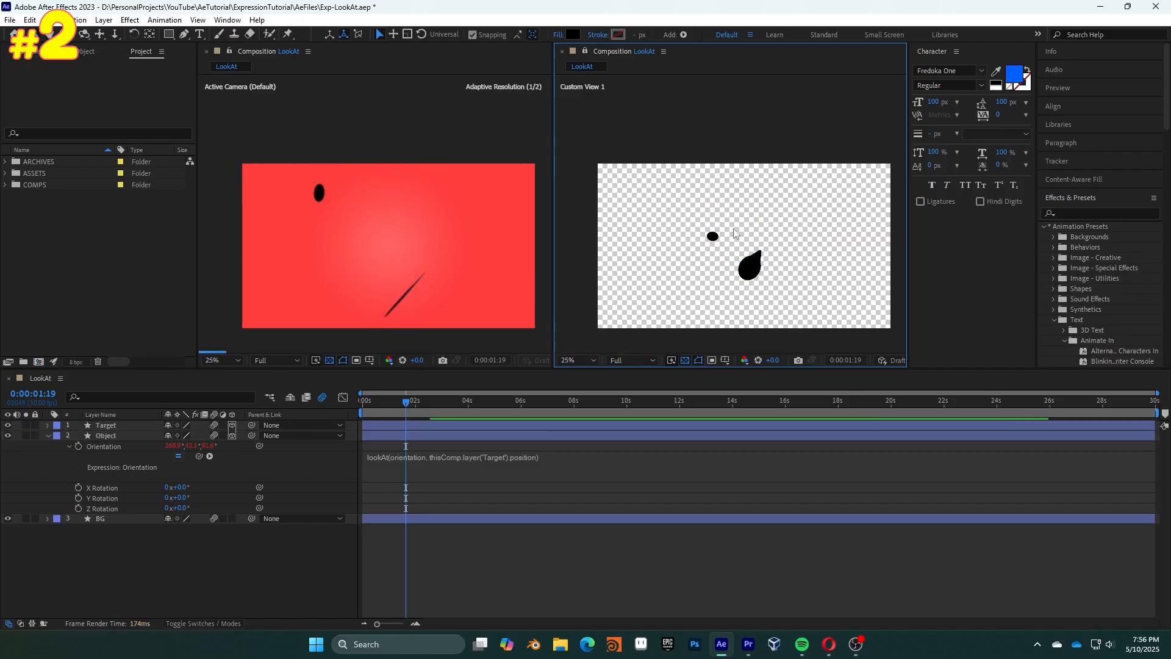
left_click(713, 236)
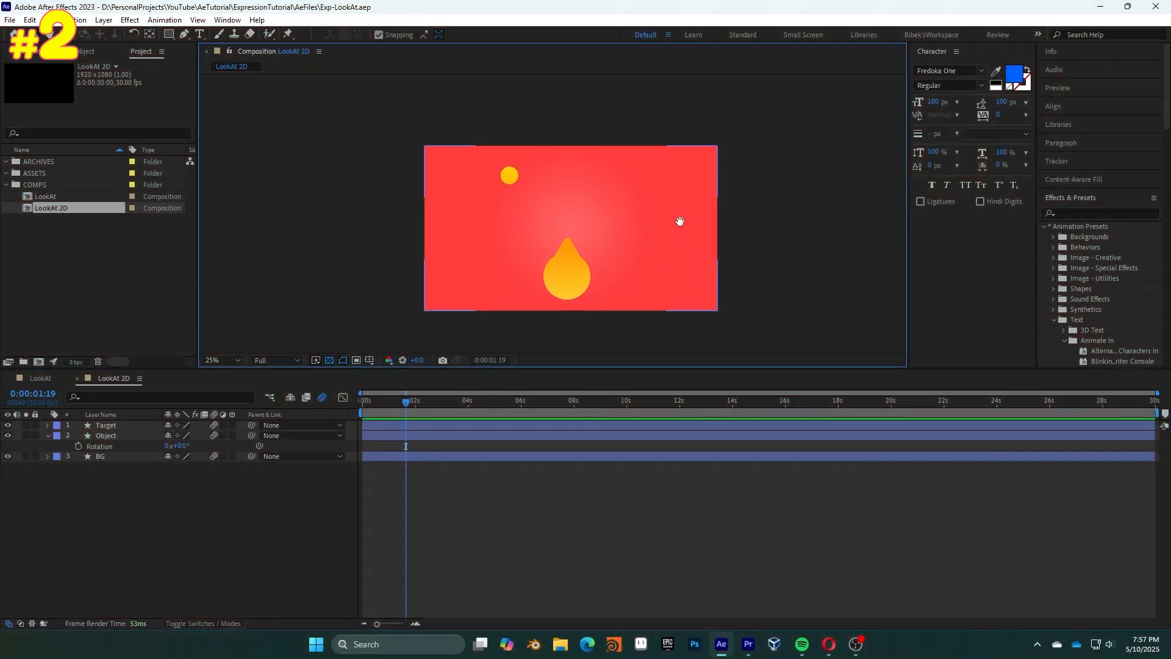
left_click_drag(680, 221, 680, 219)
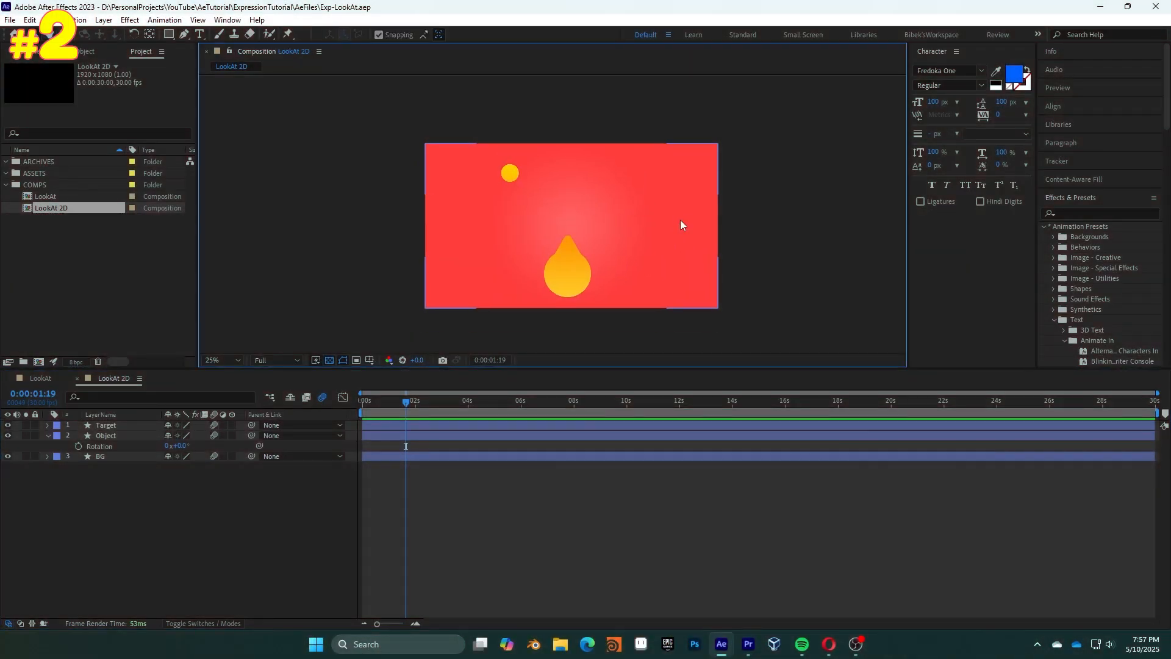
scroll(682, 218, "up", 2)
scroll(682, 217, "down", 2)
left_click(587, 279)
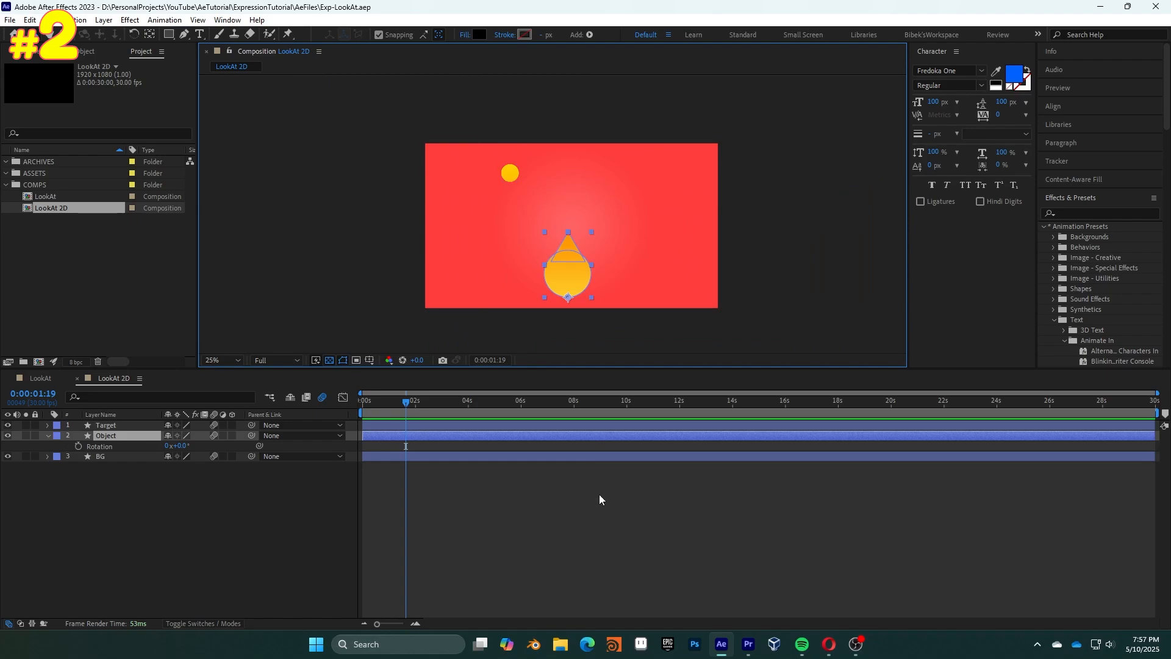
left_click(623, 469)
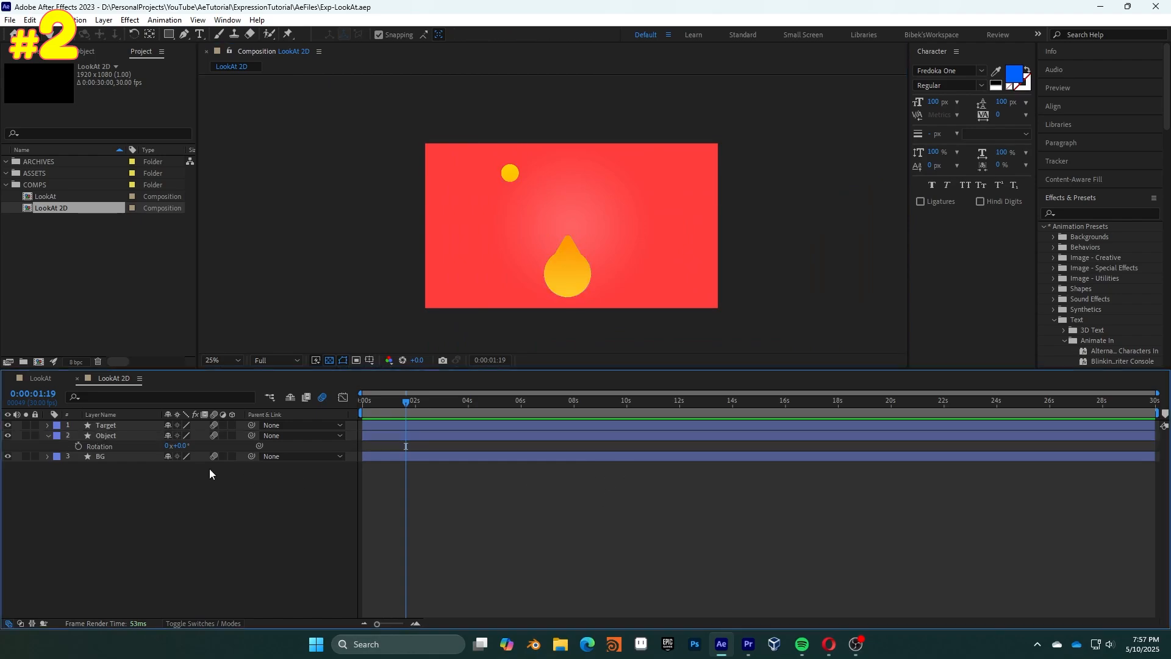
- Add a Rotation expression to the Object layer defining target = thisComp.layer('Target').position; and start a second line with angleRotate =
left_click(120, 436)
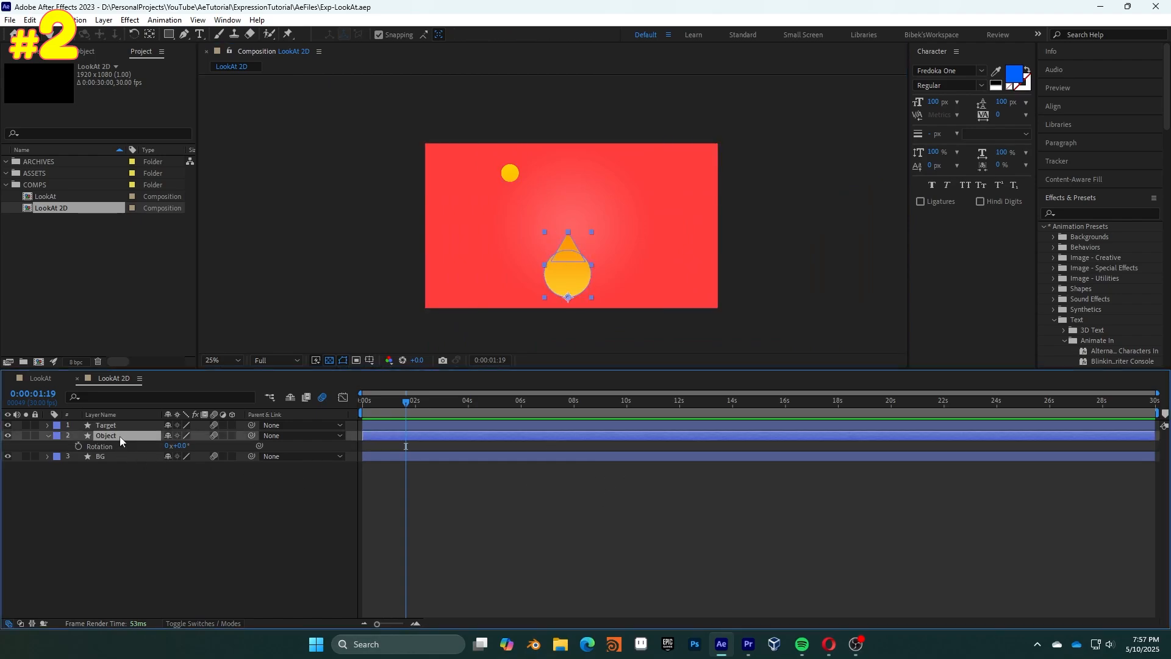
left_click(83, 446, "alt")
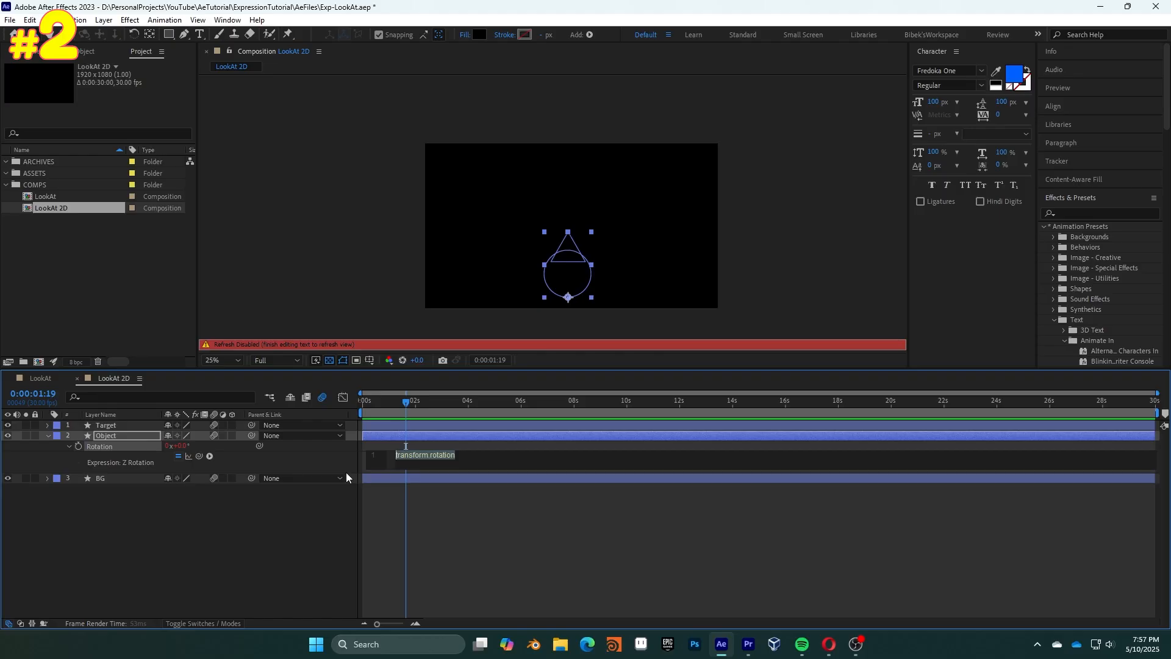
type("target - ")
type("thisComp.layer")
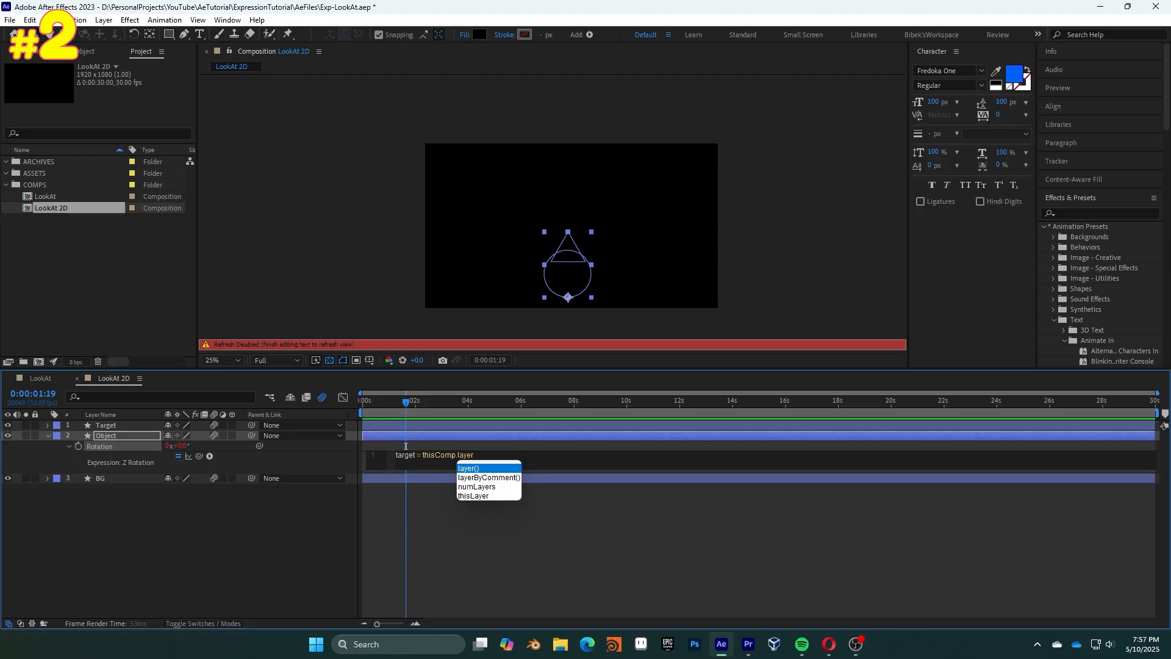
type("('Target")
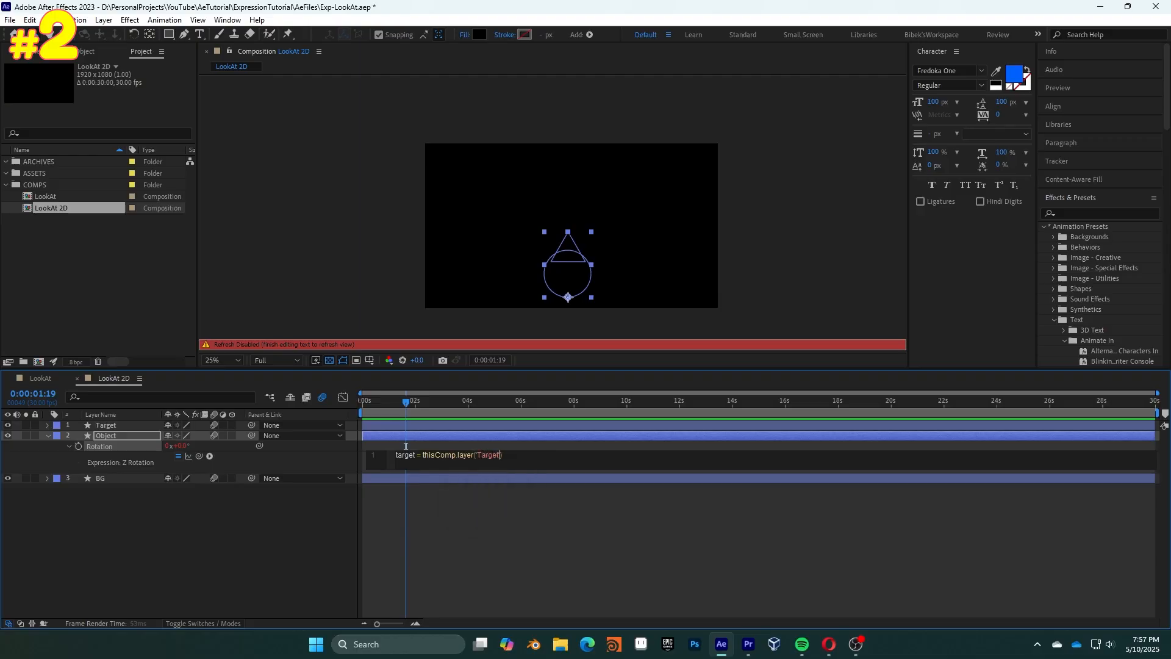
type(".position")
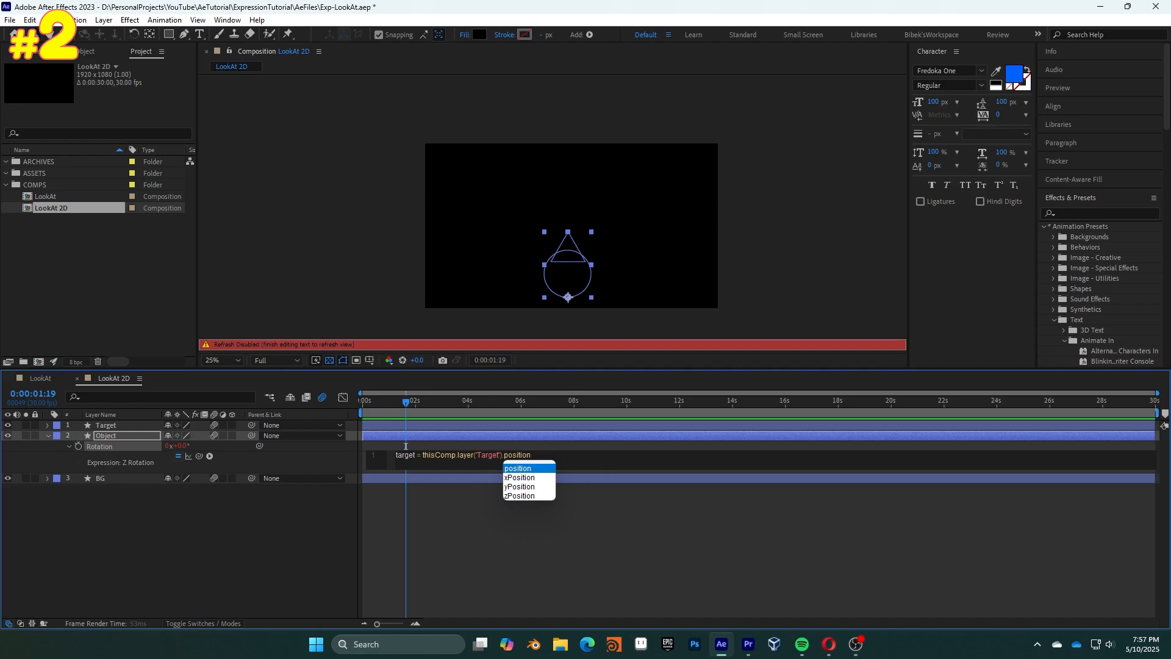
type("; ")
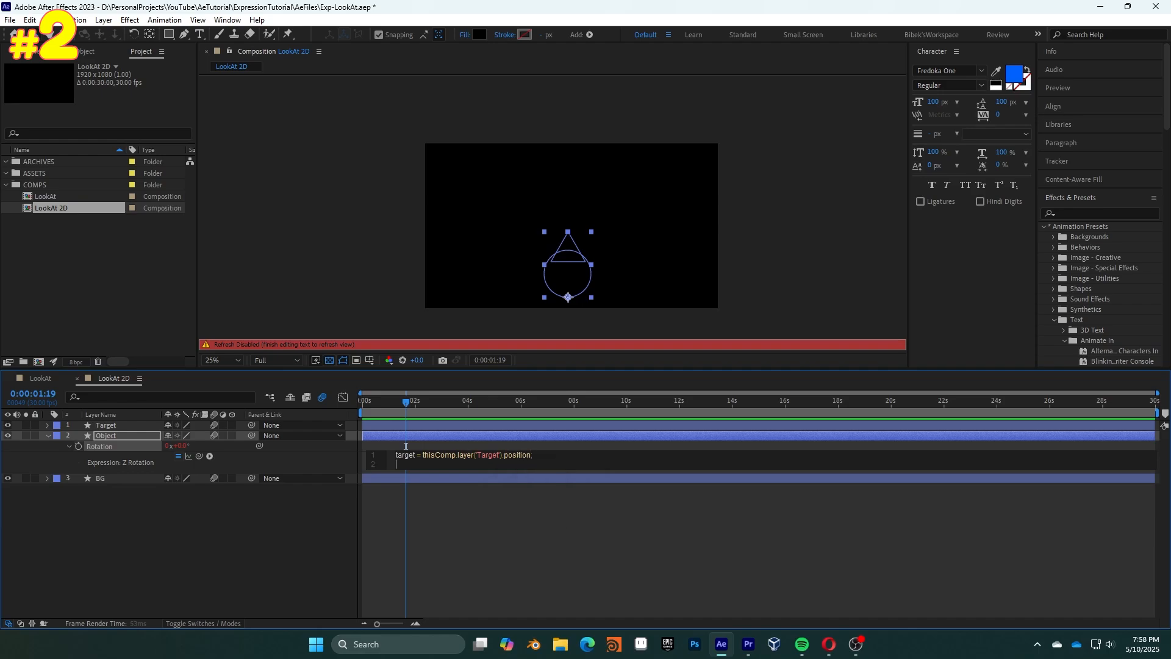
type("angleRotate =")
- Create a null object in the LookAt 2D composition and name it SLIDERNULL
right_click(195, 505)
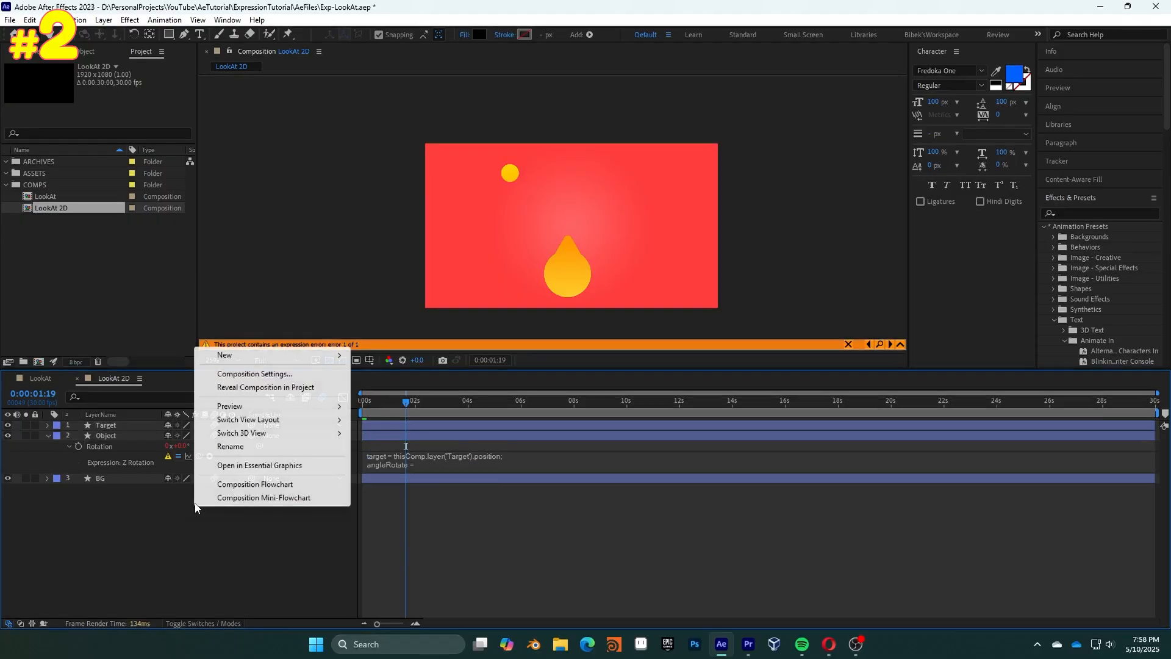
mouse_move(326, 361)
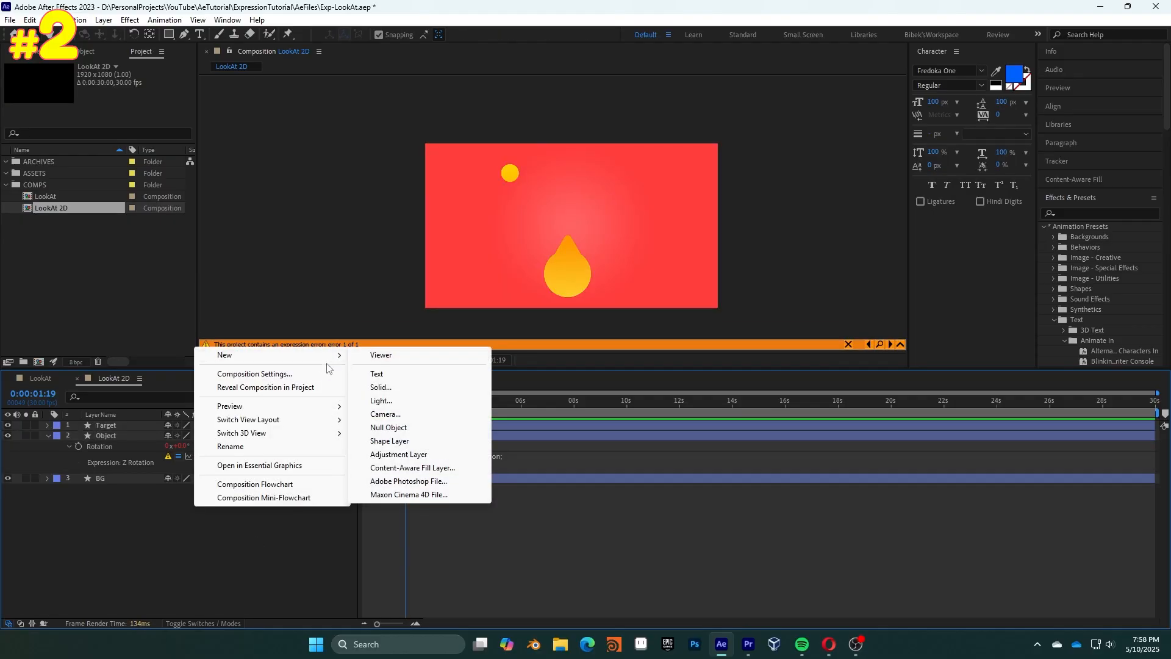
left_click(398, 427)
key("Return")
type("S")
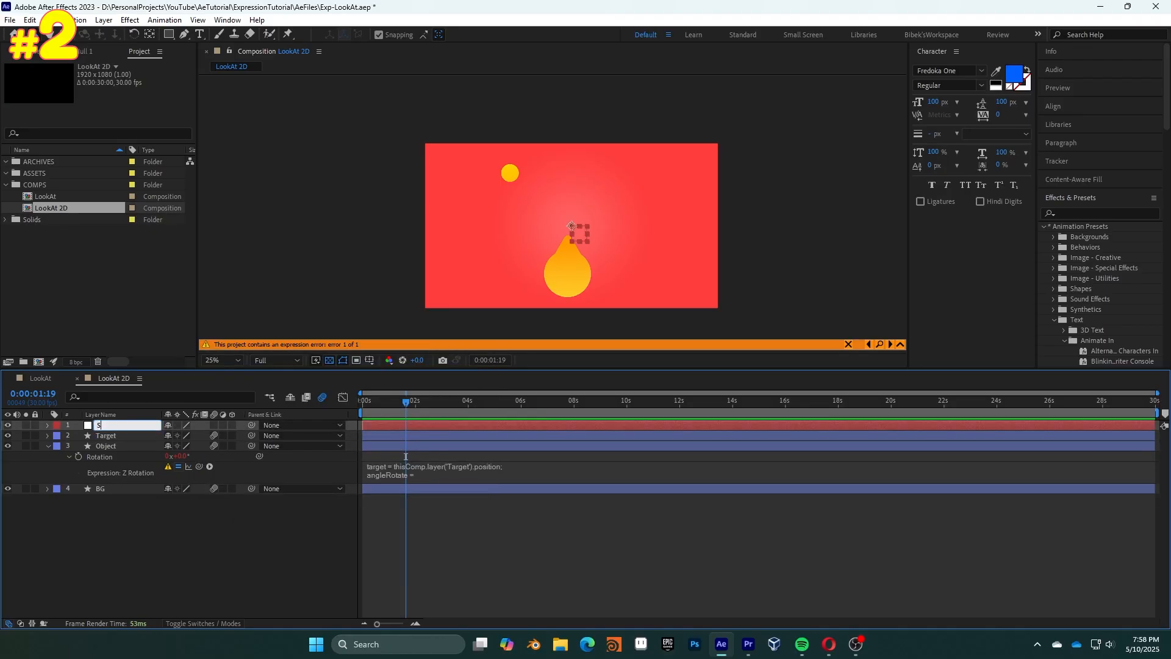
type("LIDERNULL")
key("Return")
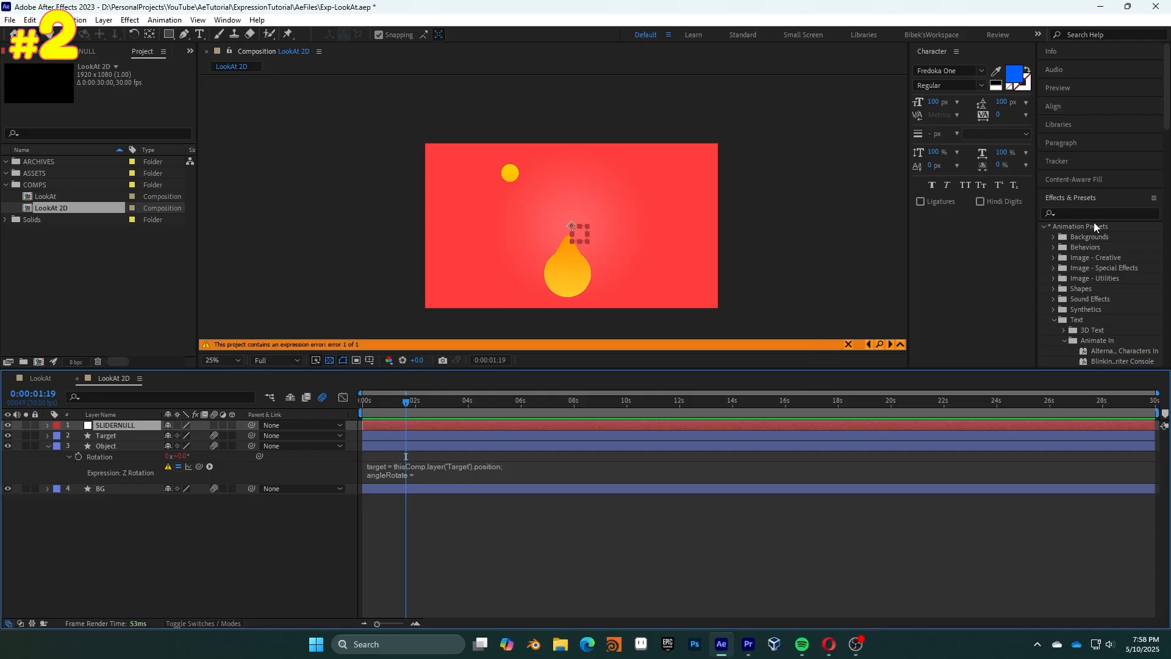
- Find the Slider Control effect and apply it to the SLIDERNULL layer
left_click(1091, 213)
type("slider")
left_click_drag(1092, 237, 111, 426)
- Complete the angleRotate line of the Object's Rotation expression with thisComp.layer('SLIDERNULL').effect('Slider Control')('Slider')
left_click(486, 473)
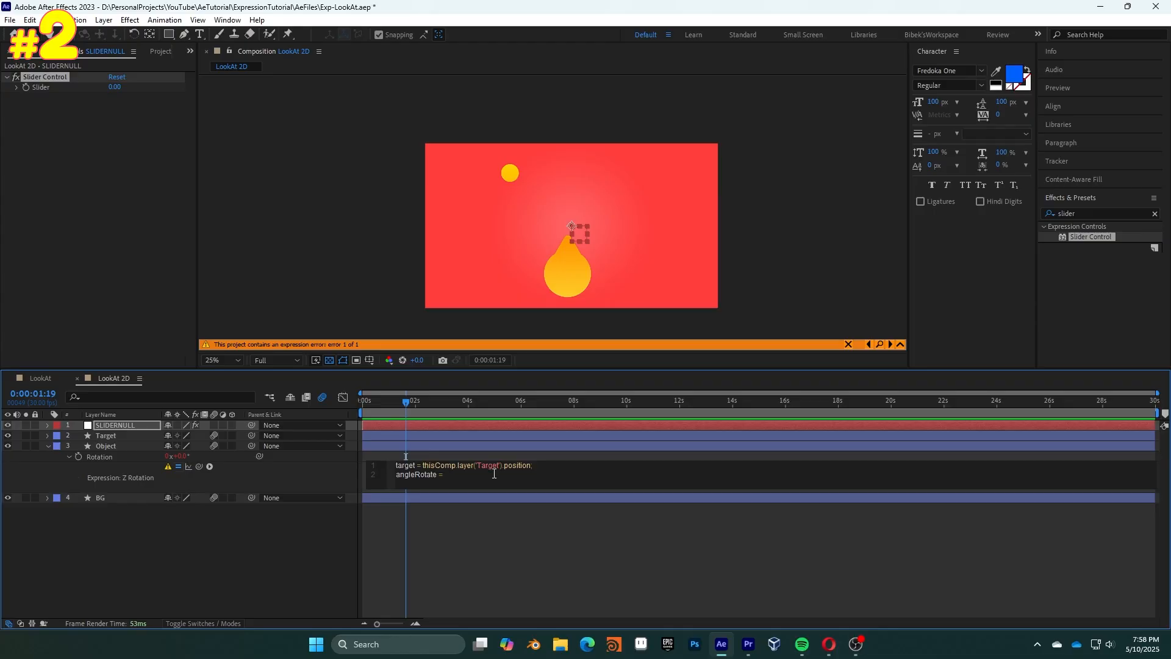
type("thisCo")
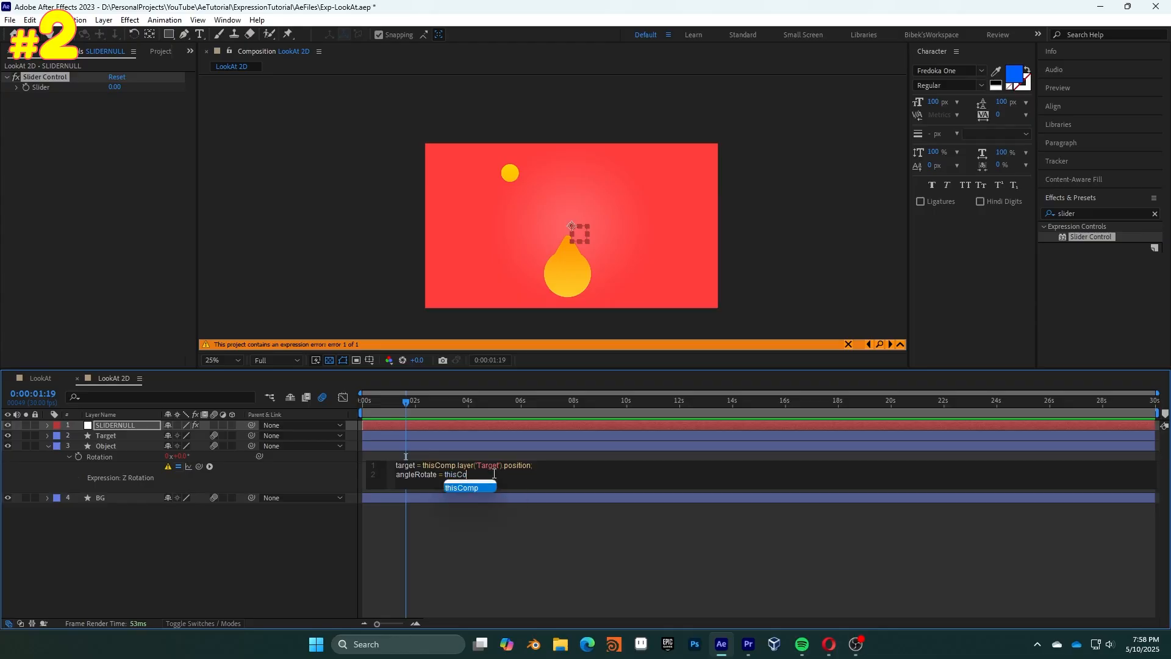
type("mp.lay")
key("Return")
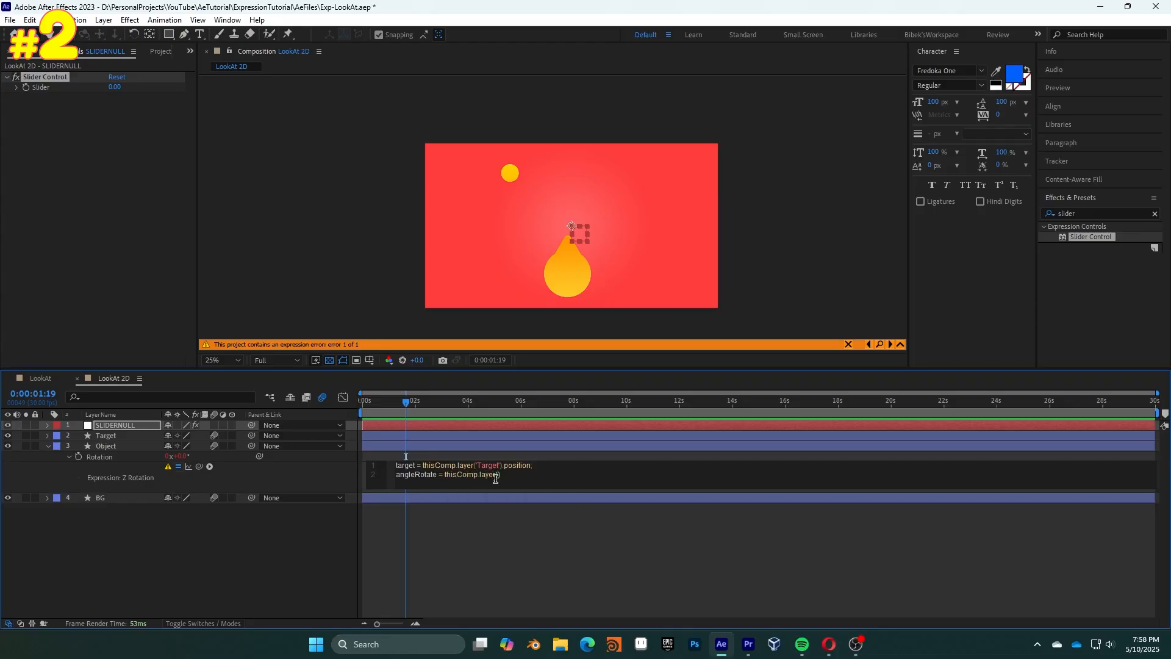
type("'SLIDERNULL'")
key("Return")
type(".effec")
key("Return")
type("'S")
key("Return")
type("('Slider")
key("Down")
key("Return")
key("KP_Enter")
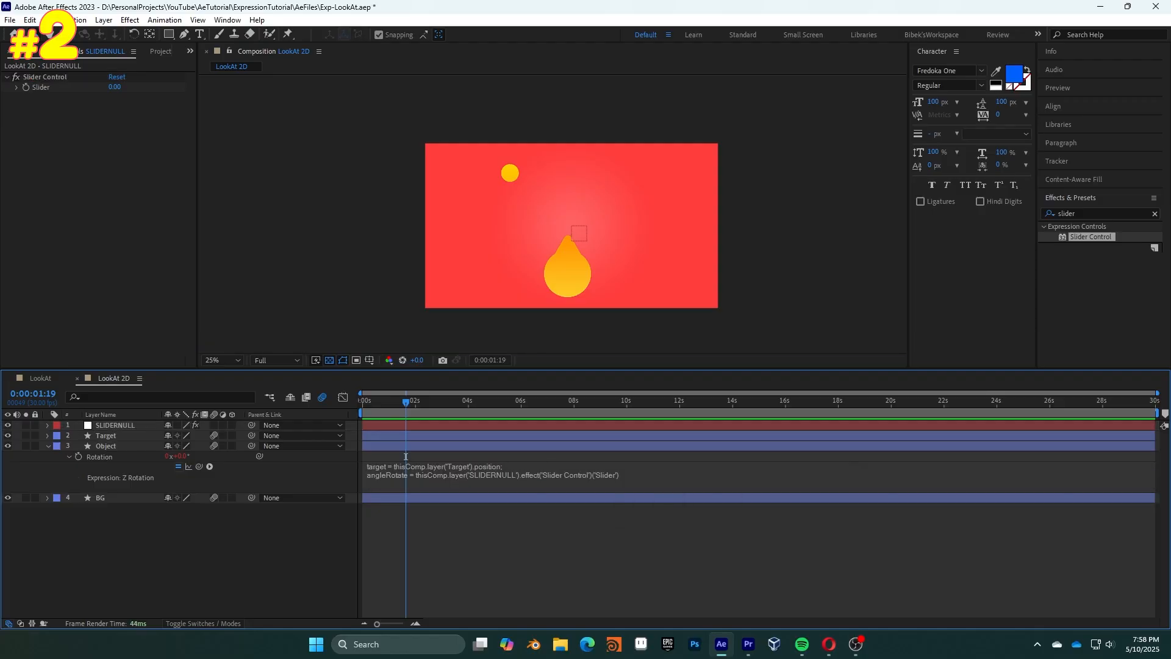
- Add a third expression line reading radiansToDegrees(Math.atan2(target[1]-position[1], target[0]-position[0]) + angleRotate) and apply the expression
left_click(786, 478)
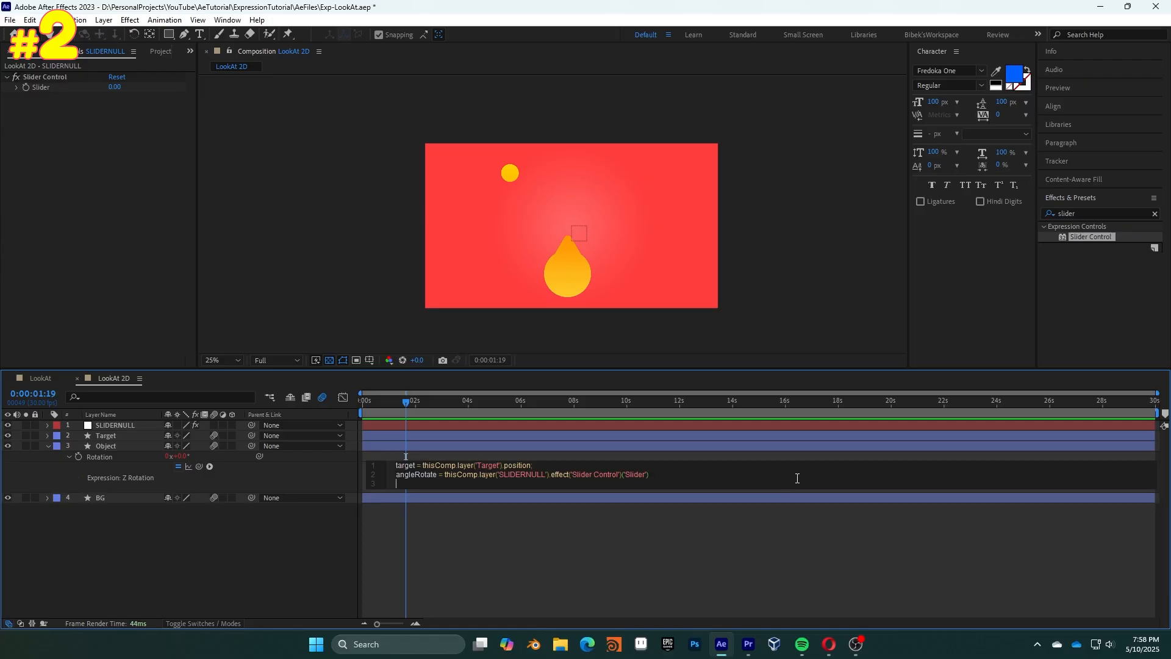
type("radians")
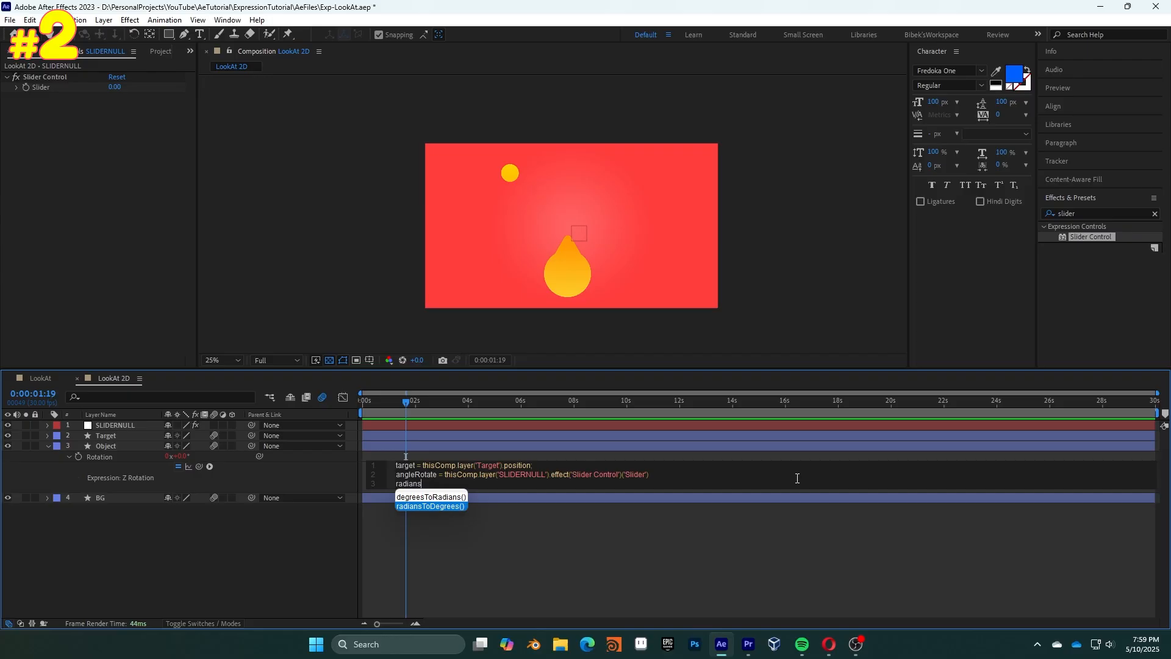
key("Return")
type("Math.ata")
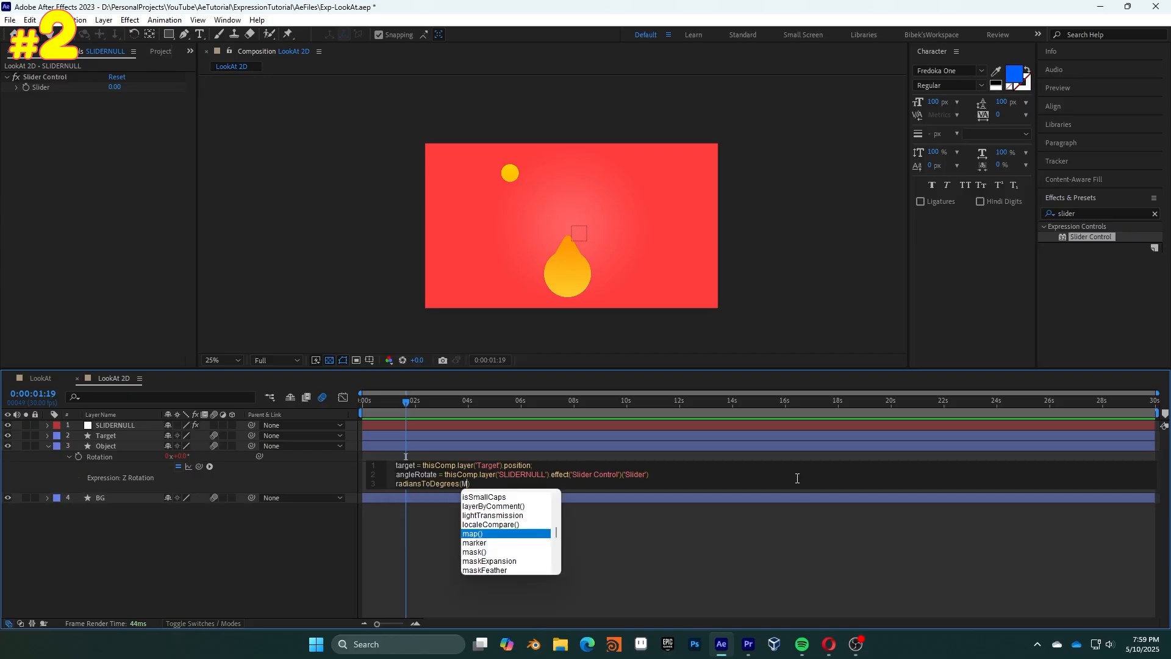
type("n2")
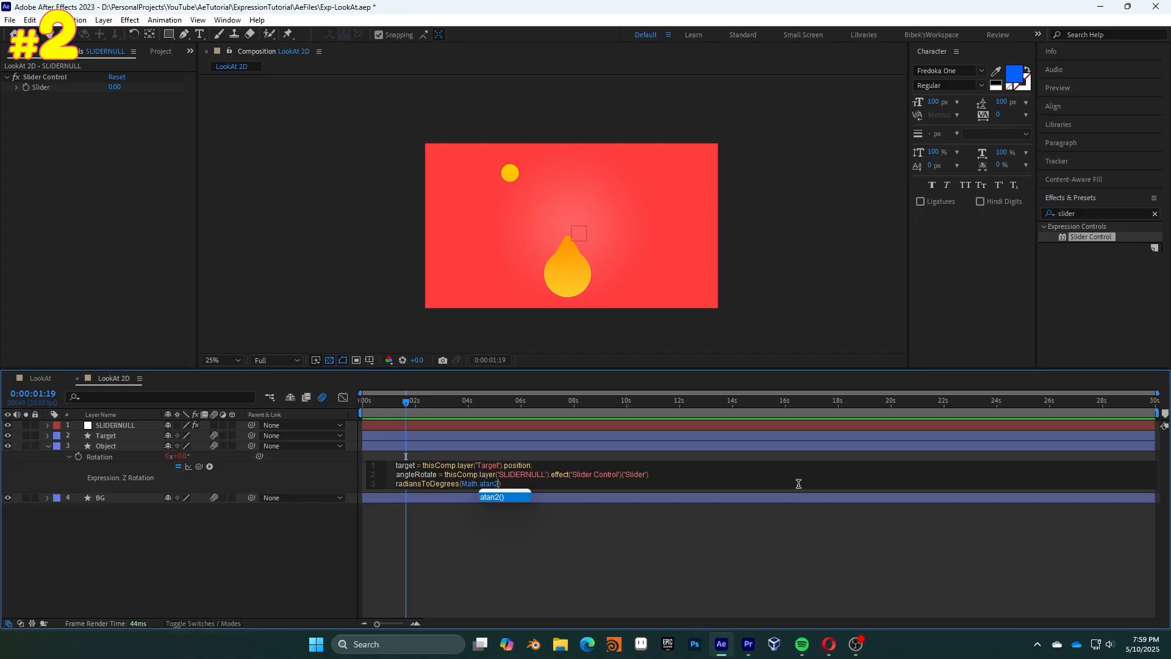
type("(target")
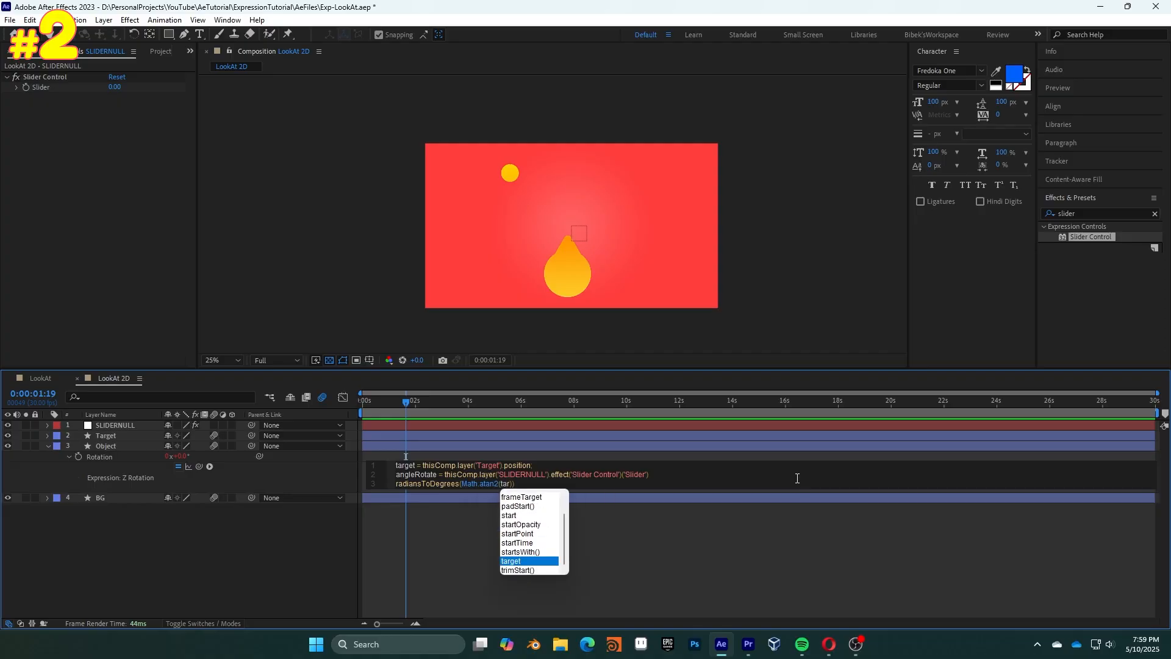
type("[1]")
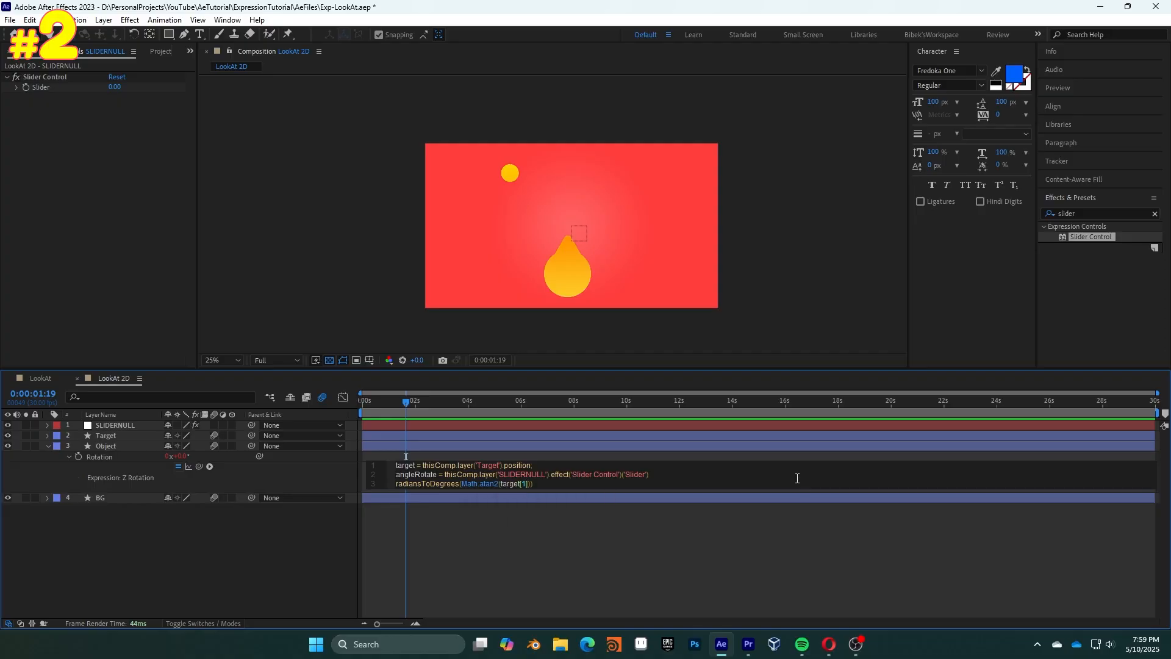
type("-position[1], target[0]-position[0")
type("gle")
key("Return")
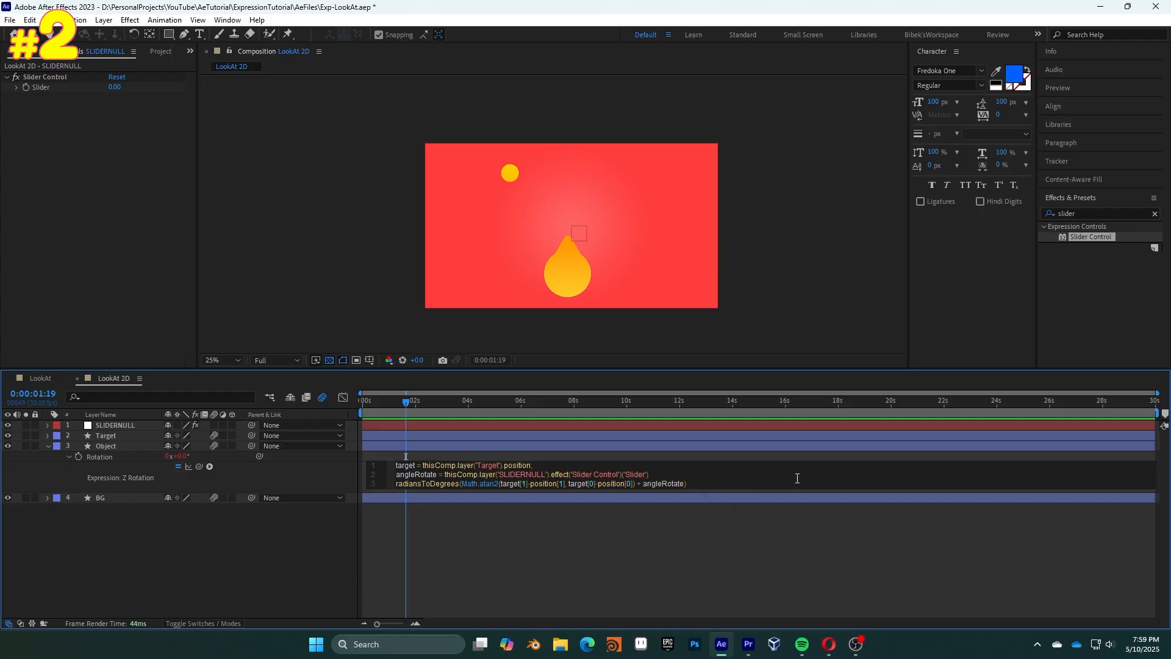
left_click(804, 547)
- Set SLIDERNULL's Slider to 1.6 and move the yellow Target circle down past the teardrop's other side to test the rotation
type("1.6")
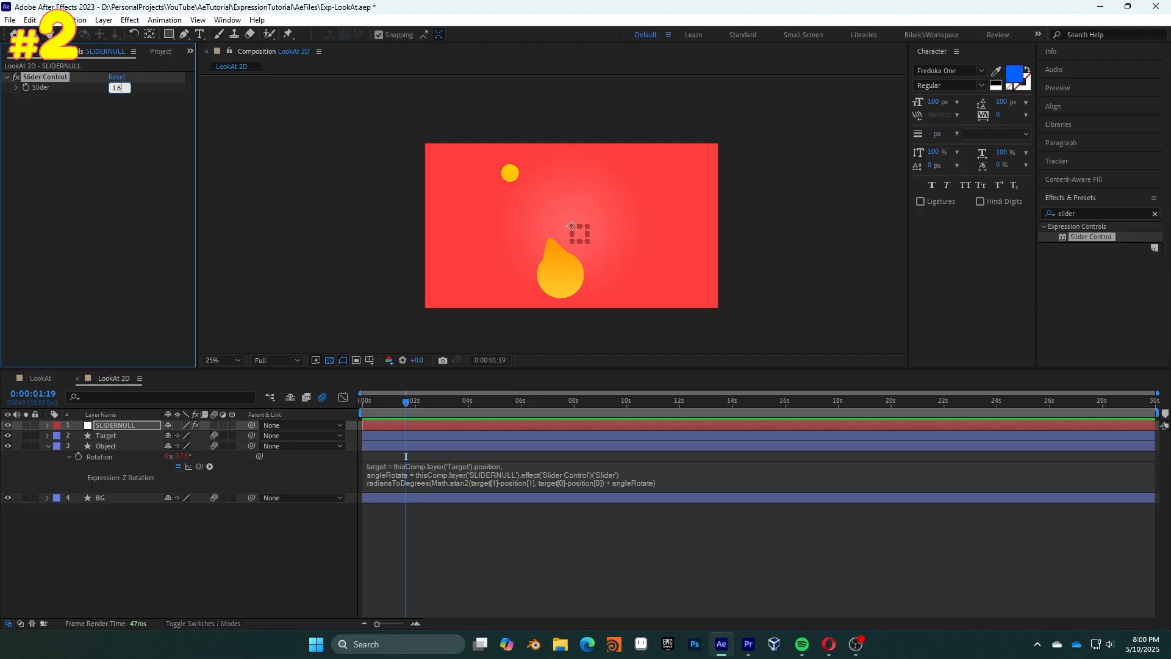
key("Return")
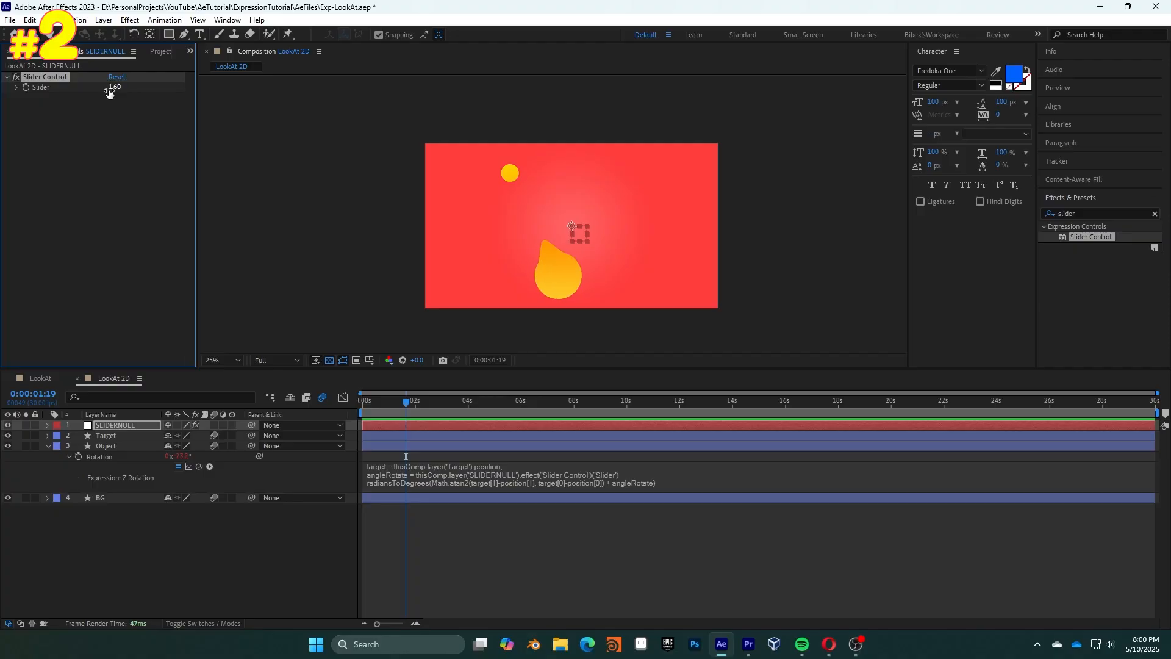
left_click_drag(510, 174, 672, 272)
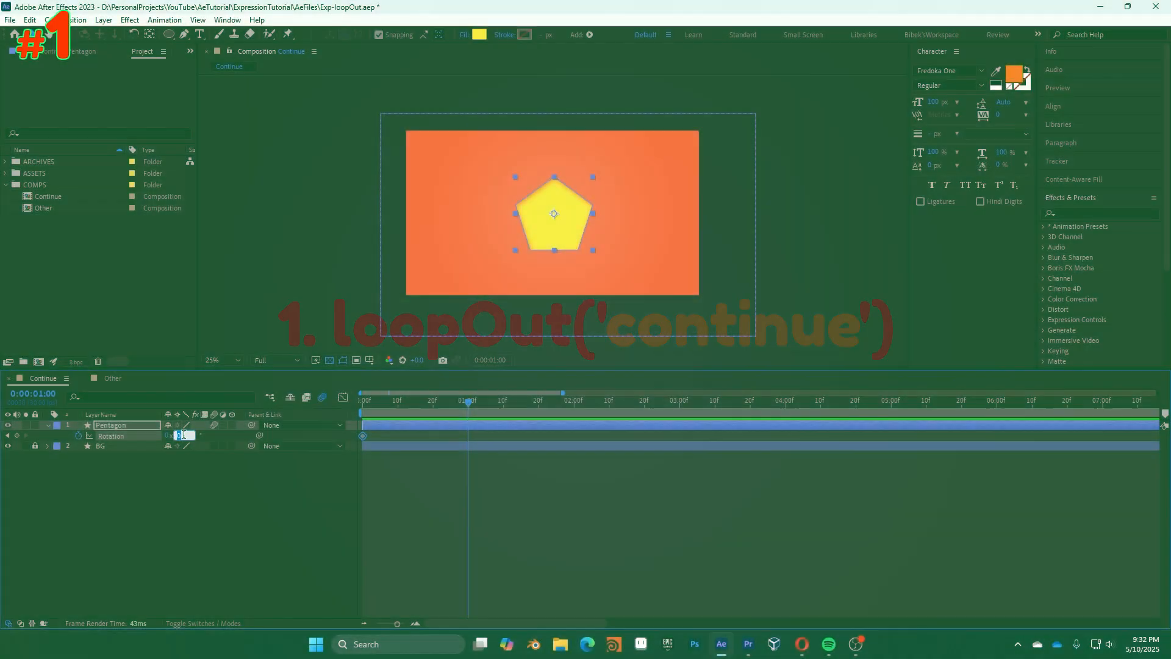
- Set the Pentagon's Rotation to 180° at 0:00:01:00 and preview the animation from the start
type("180")
key("Return")
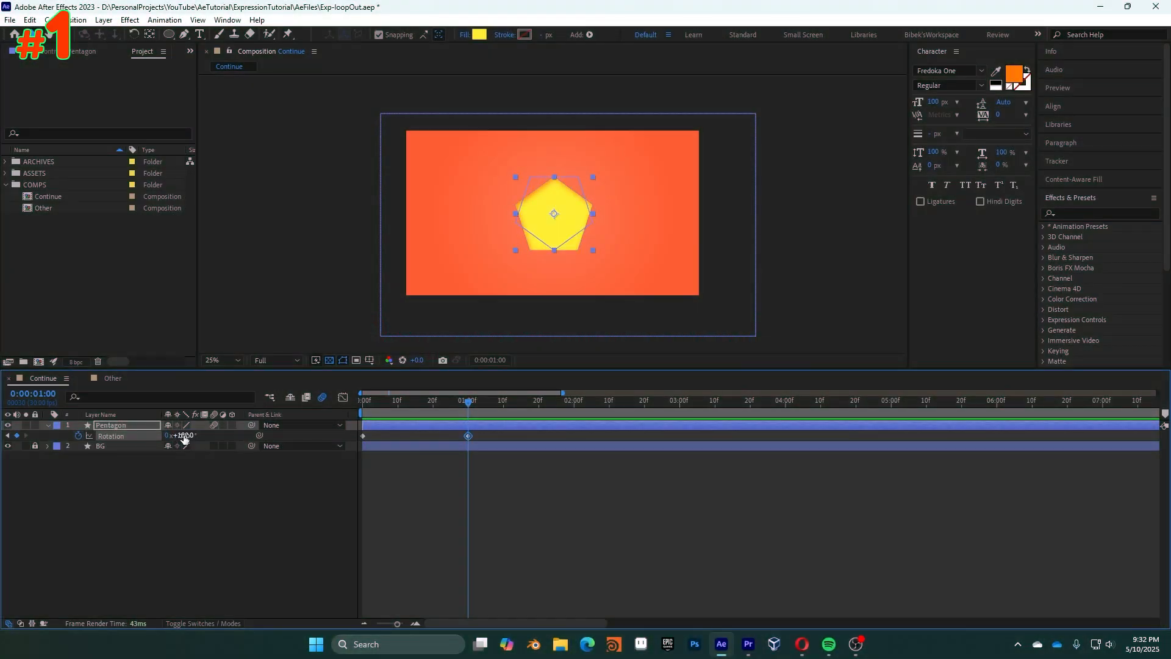
left_click(381, 493)
left_click_drag(467, 404, 250, 446)
key("space")
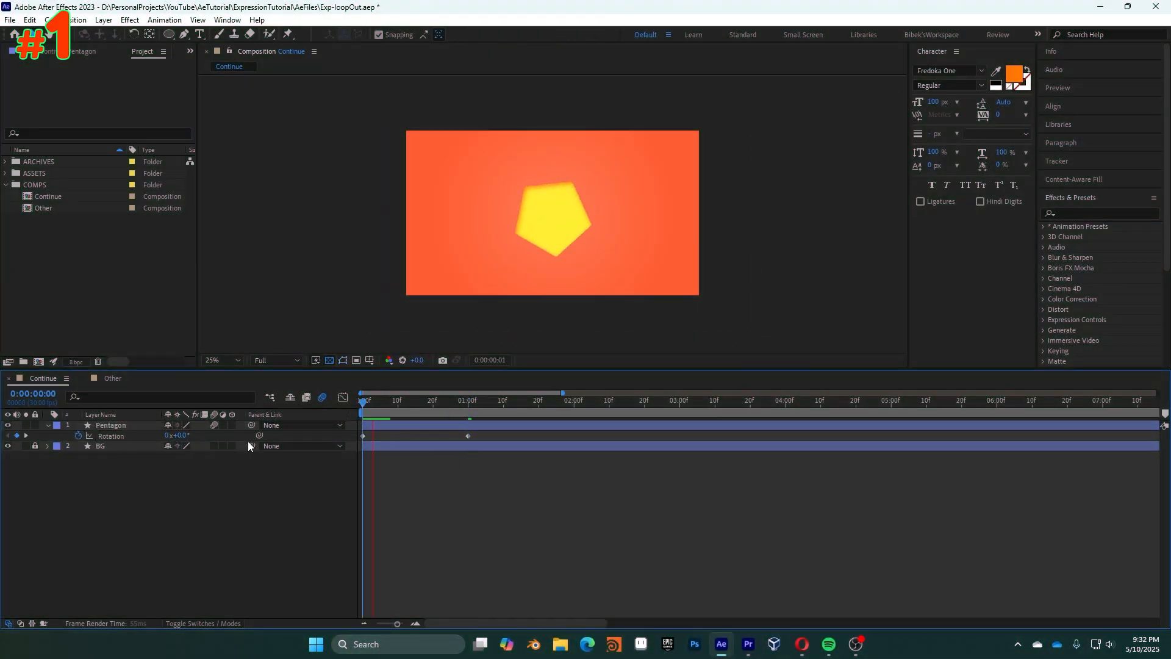
key("space")
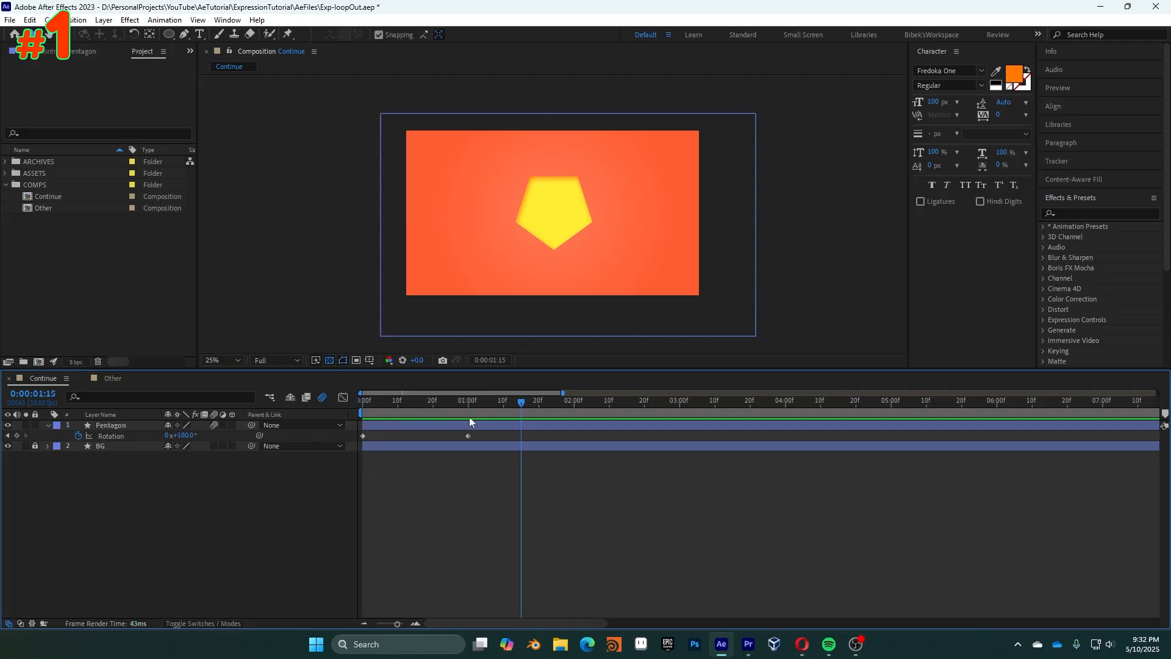
- Add the expression loopOut('continue') to the Pentagon's Rotation and preview the animation
left_click(78, 436, "alt")
type("loopOut")
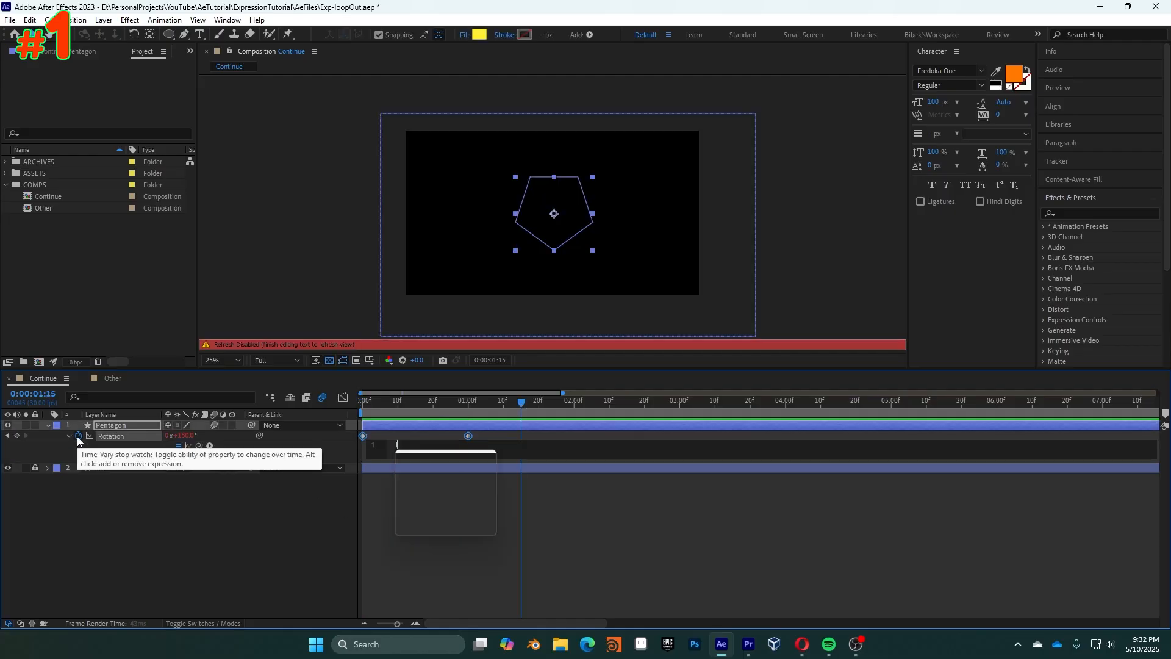
type("('continue')")
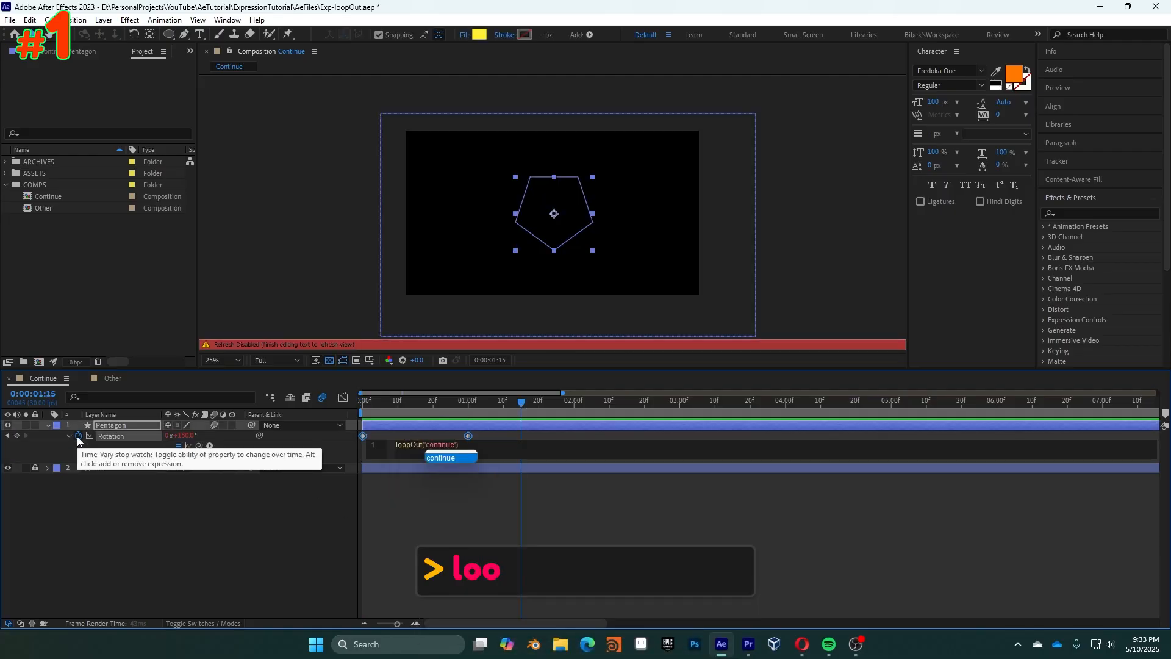
left_click(564, 523)
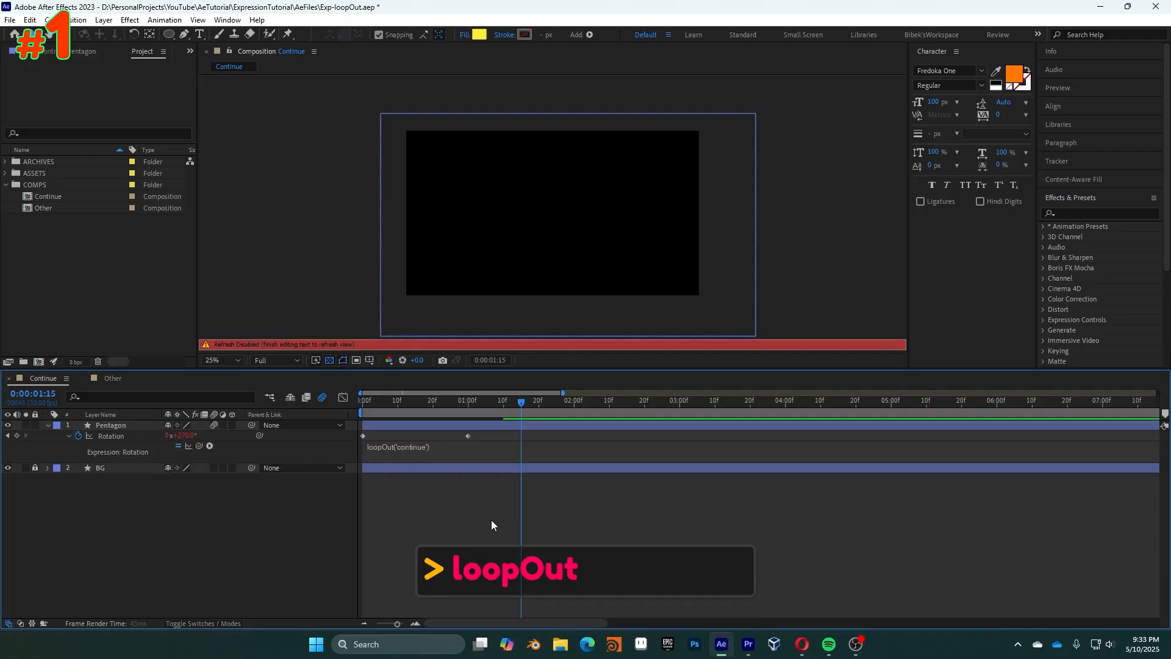
key("space")
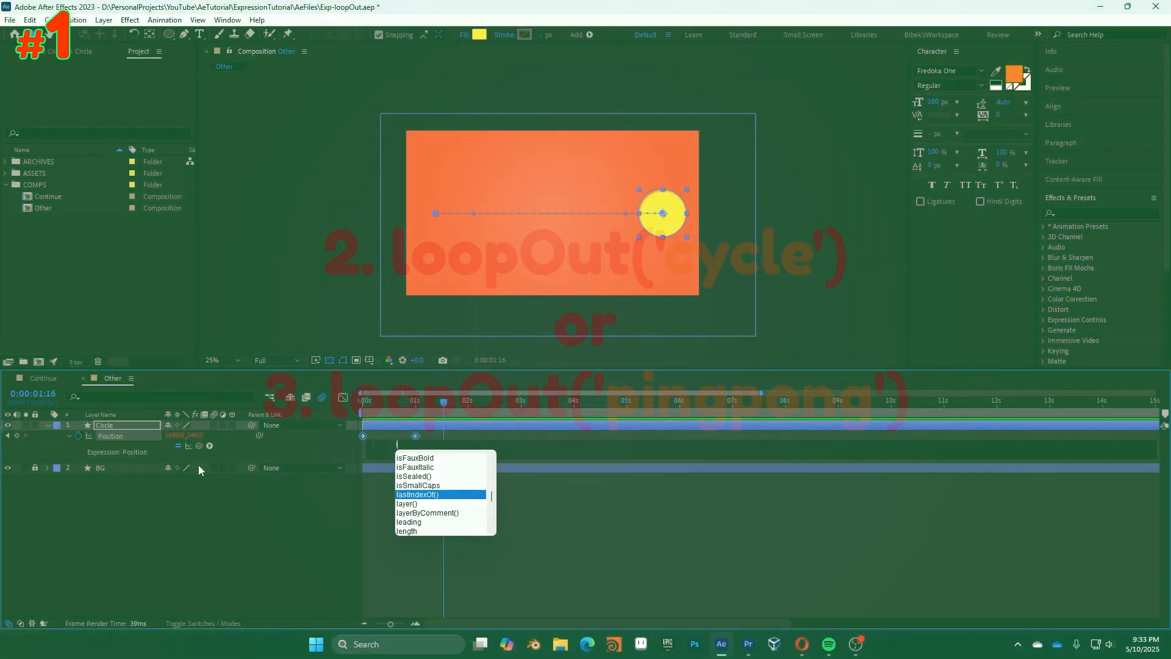
- Complete the Circle's Position expression in the Other composition as loopOut('cycle') and preview the motion
type("opOut")
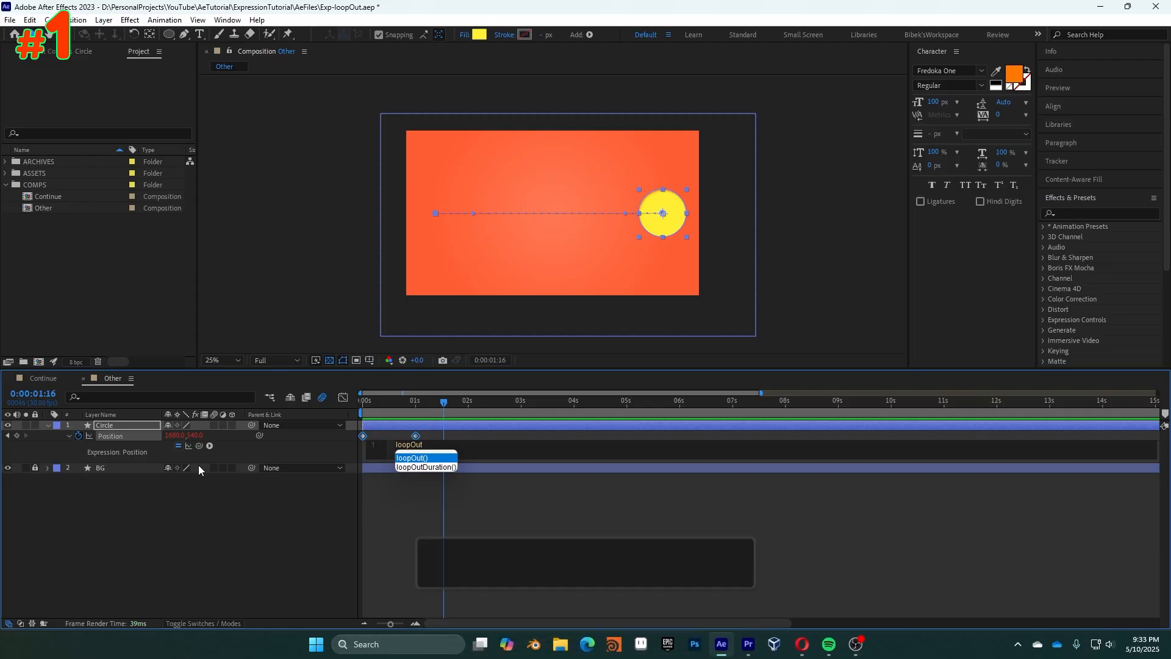
type("('cycle")
left_click(199, 465)
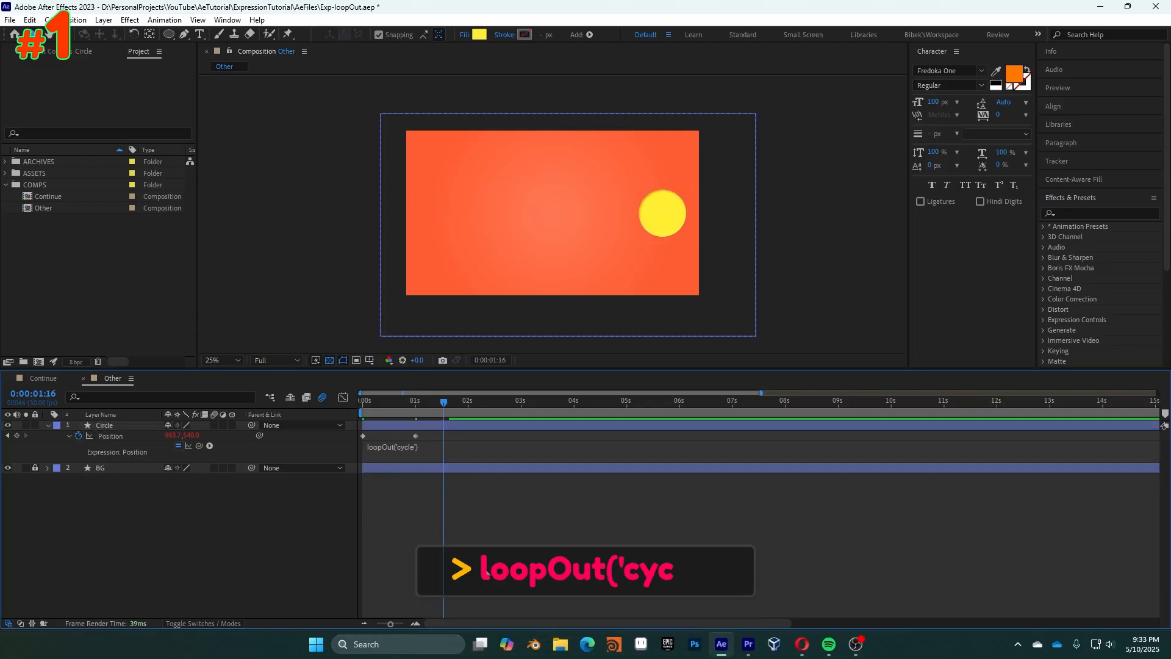
key("space")
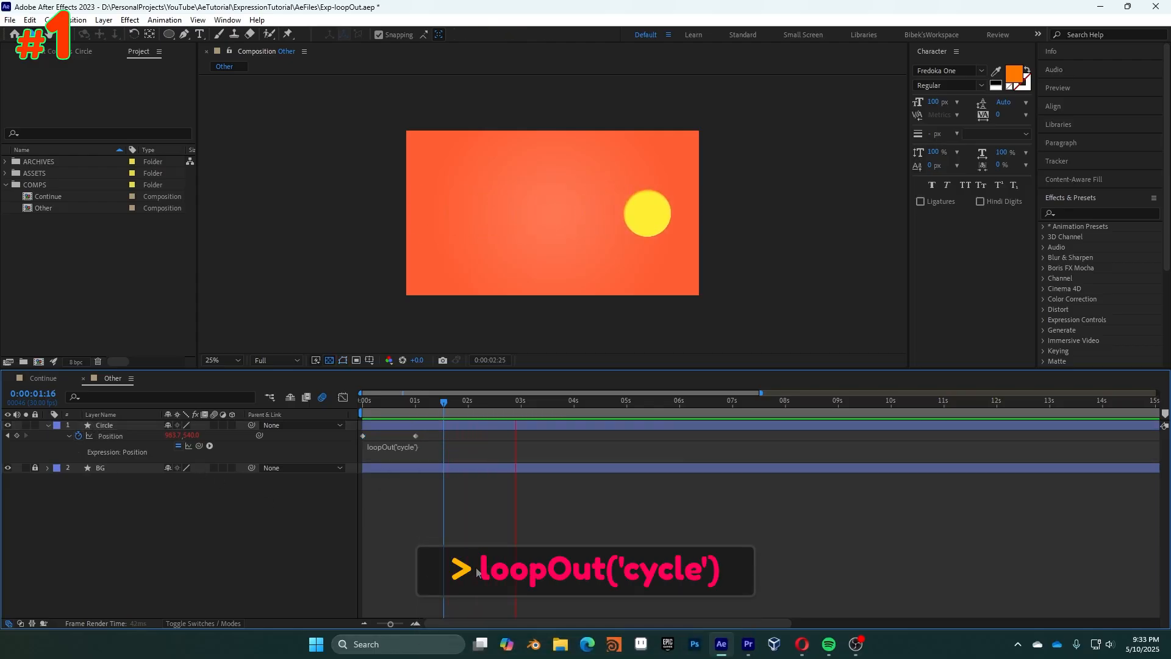
- Change the loop type in the Circle's Position expression to 'pingpong' and preview the motion
left_click(441, 449)
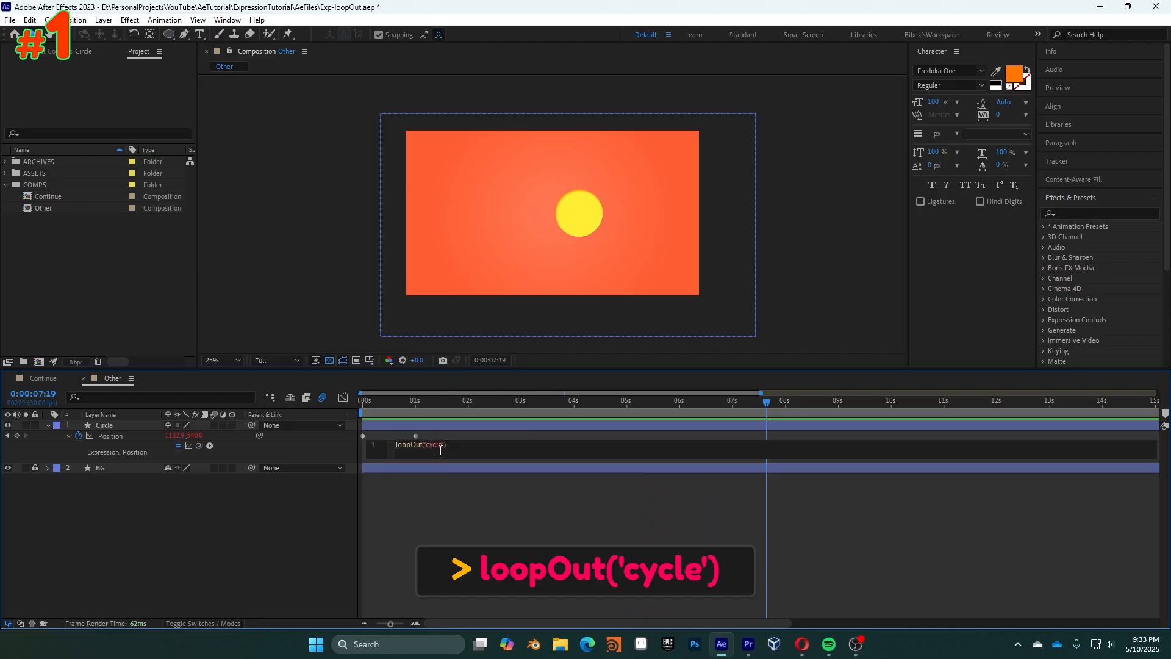
double_click(441, 450)
type("pingpong")
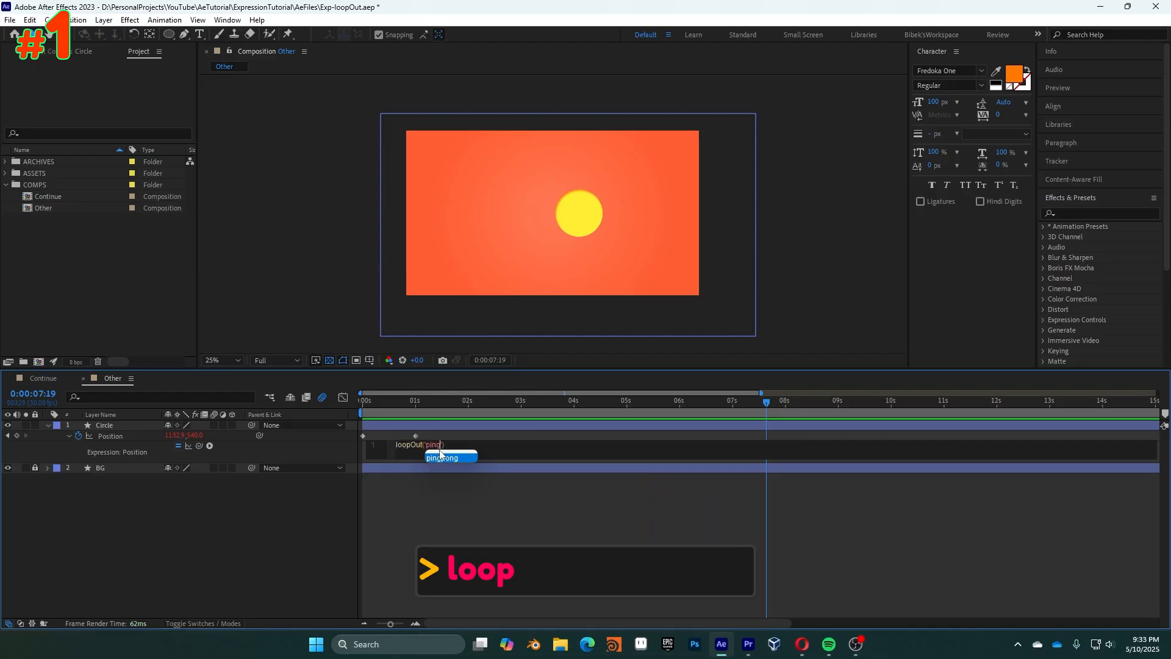
left_click(546, 581)
key("space")
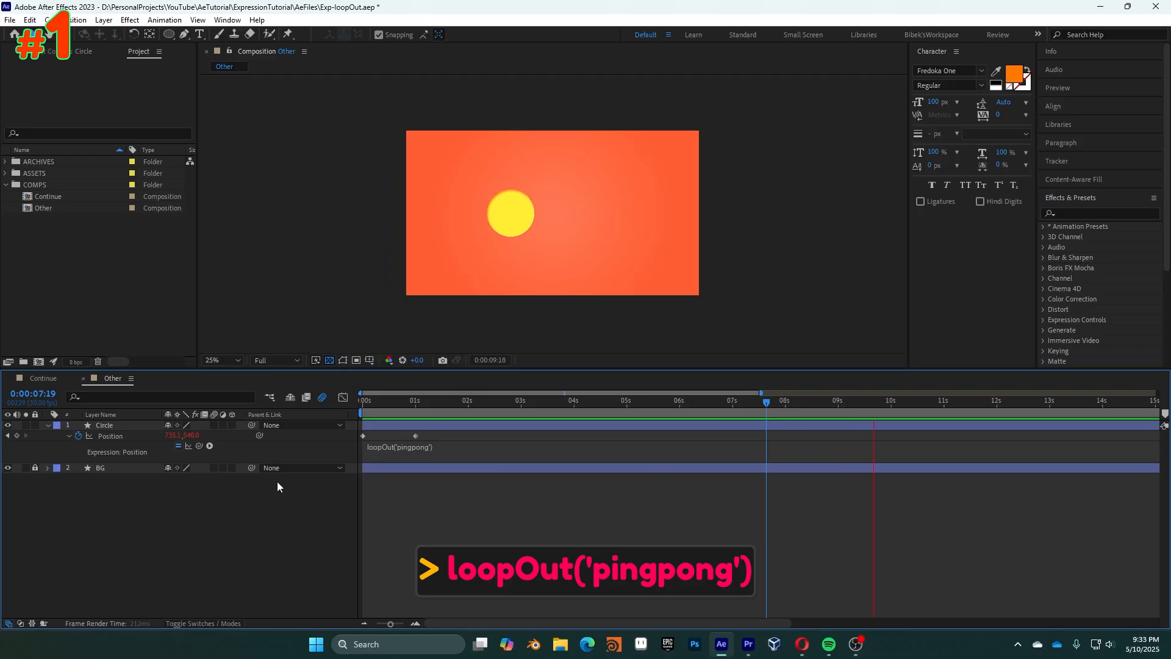
left_click(212, 425)
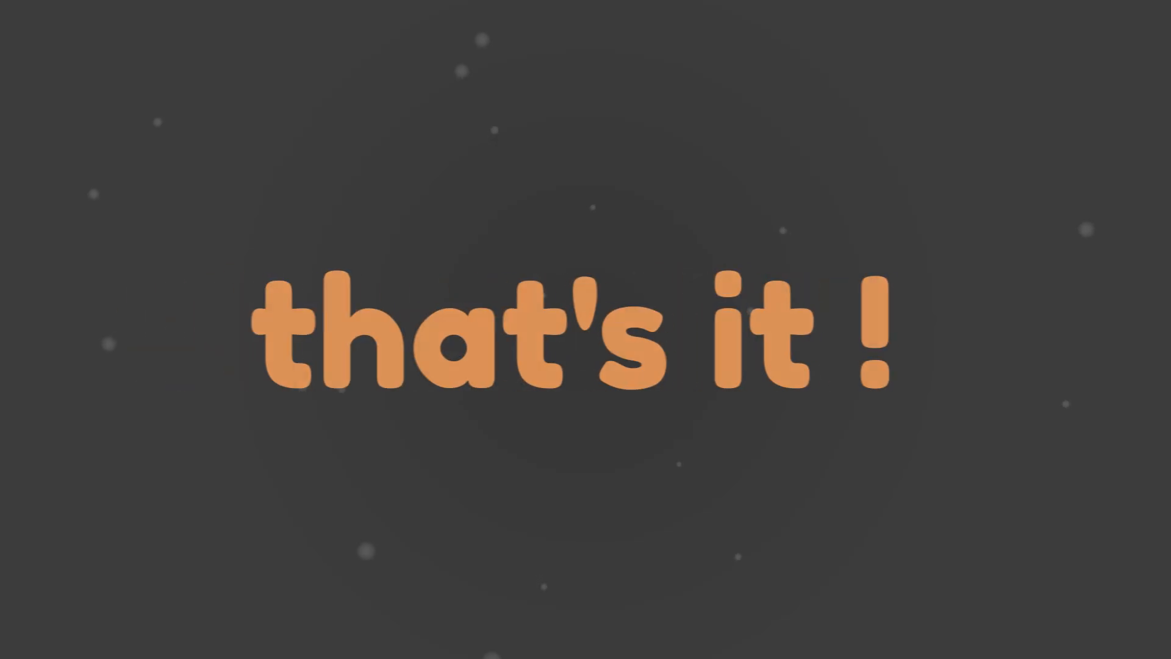